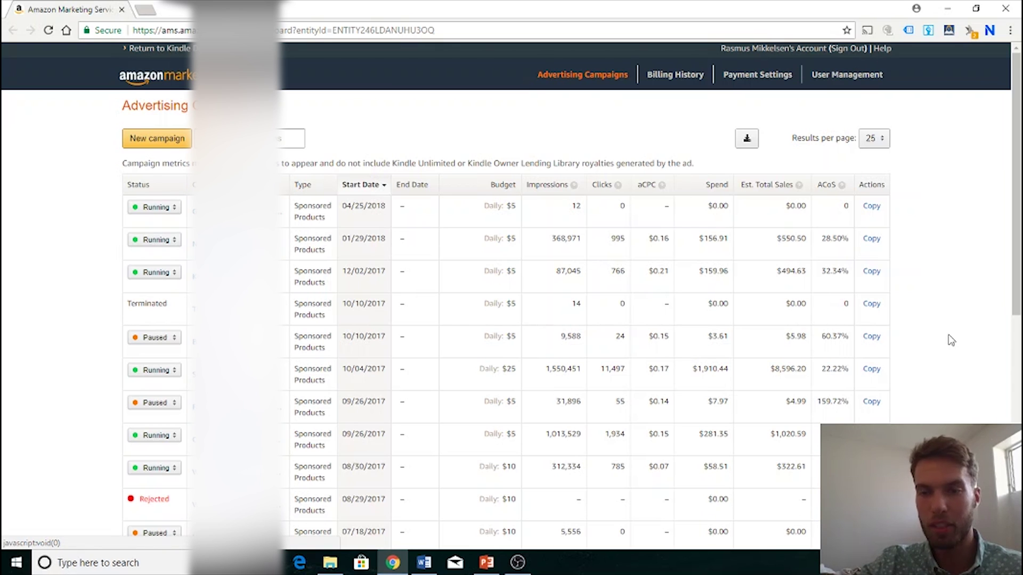
Step: Review the spend, estimated total sales and ACoS figures across the existing advertising campaigns
scroll(952, 338, "down", 1)
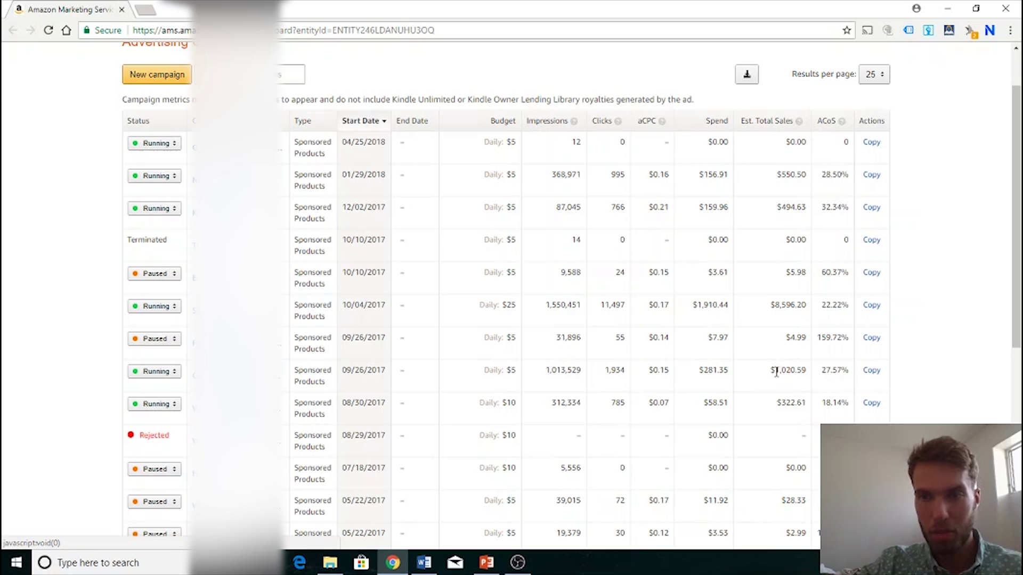
left_click_drag(774, 372, 803, 376)
left_click(805, 375)
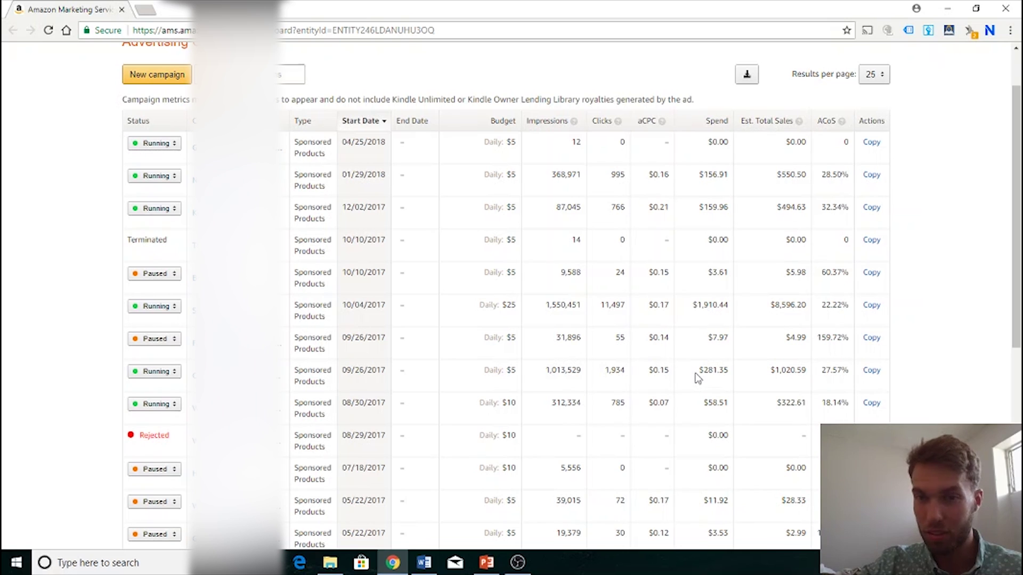
left_click_drag(778, 402, 797, 409)
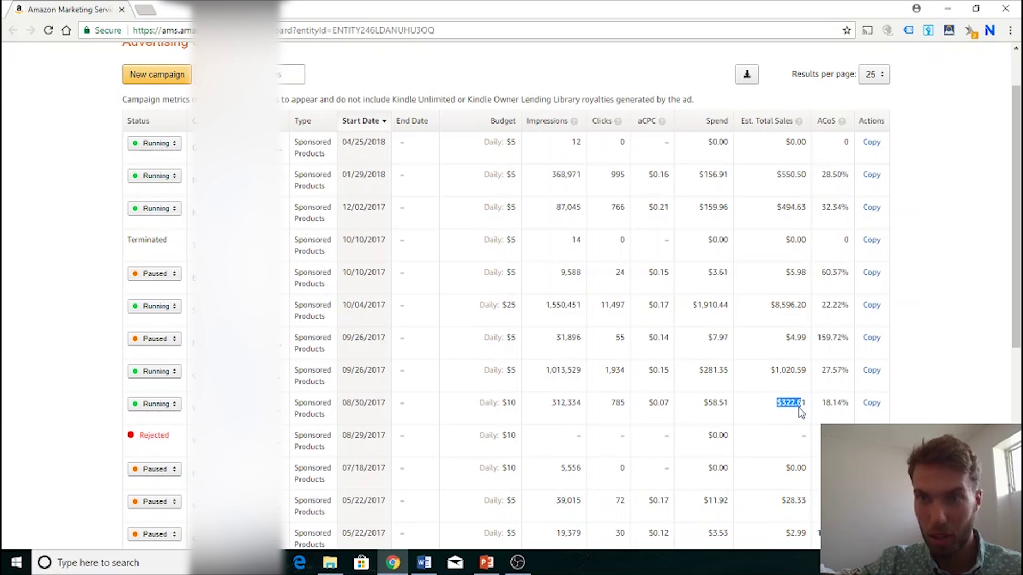
left_click(806, 405)
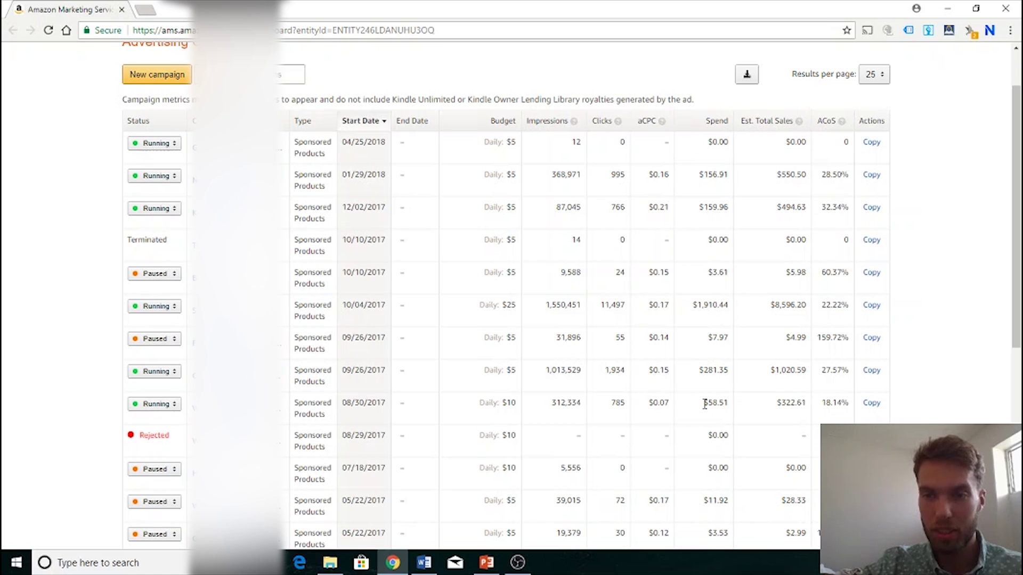
scroll(1015, 213, "down", 3)
scroll(870, 292, "down", 3)
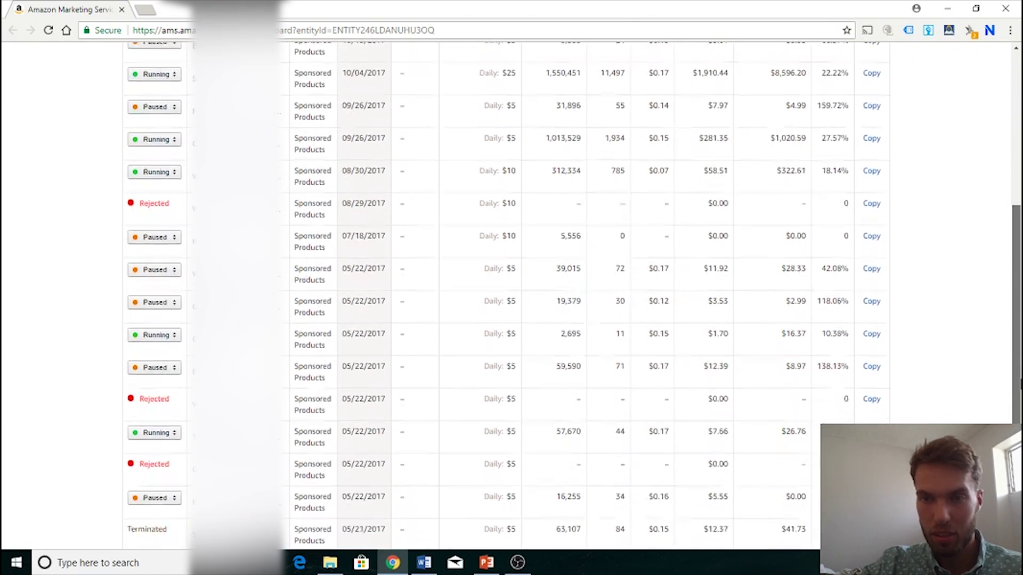
scroll(944, 296, "down", 2)
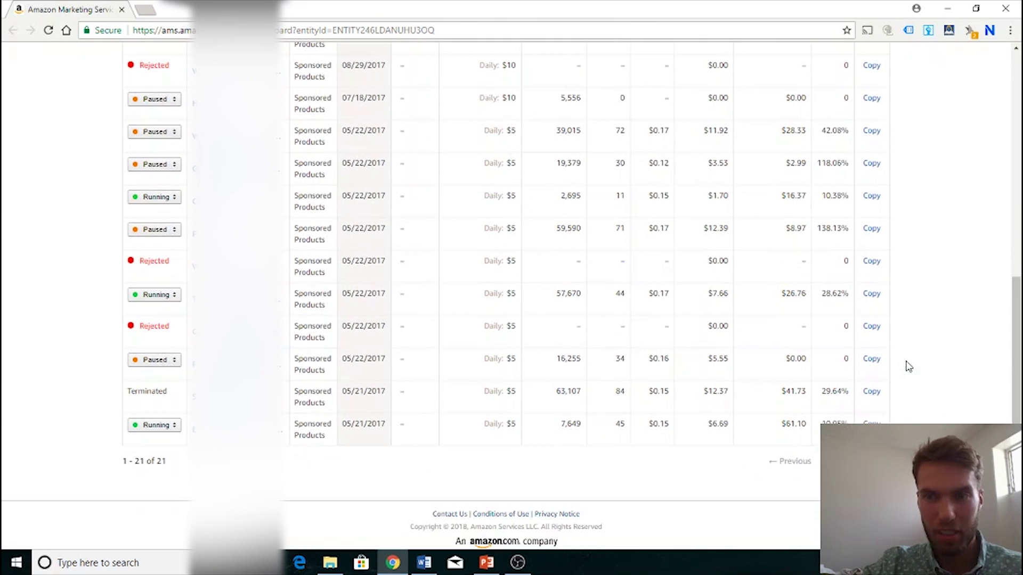
scroll(963, 315, "up", 8)
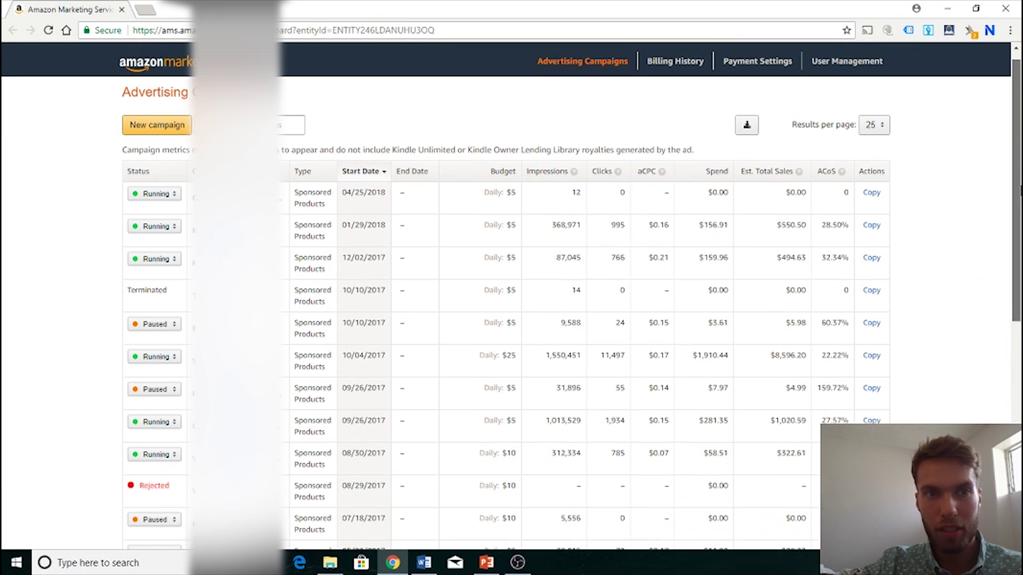
scroll(986, 160, "down", 8)
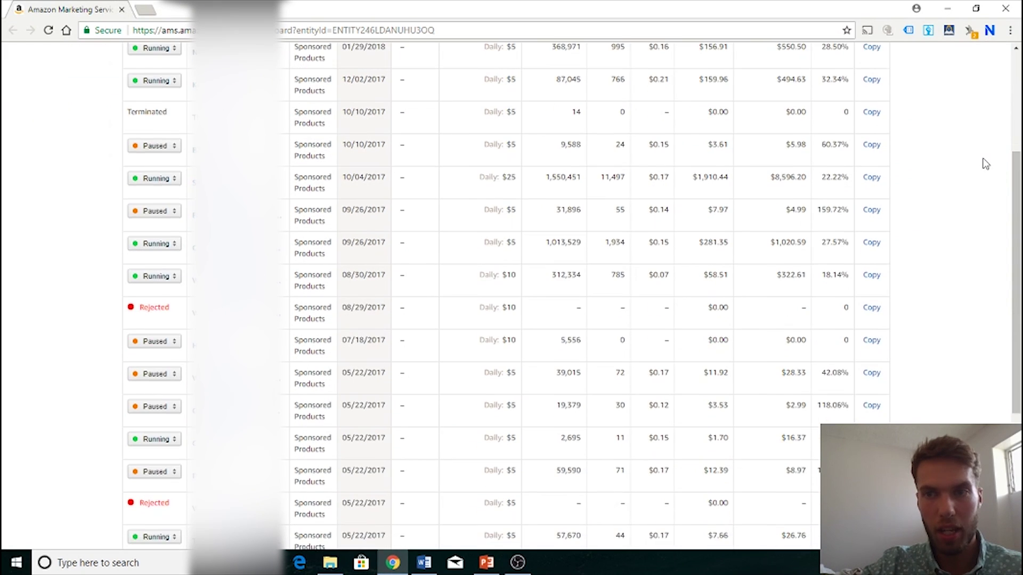
scroll(997, 197, "up", 7)
scroll(1000, 198, "up", 1)
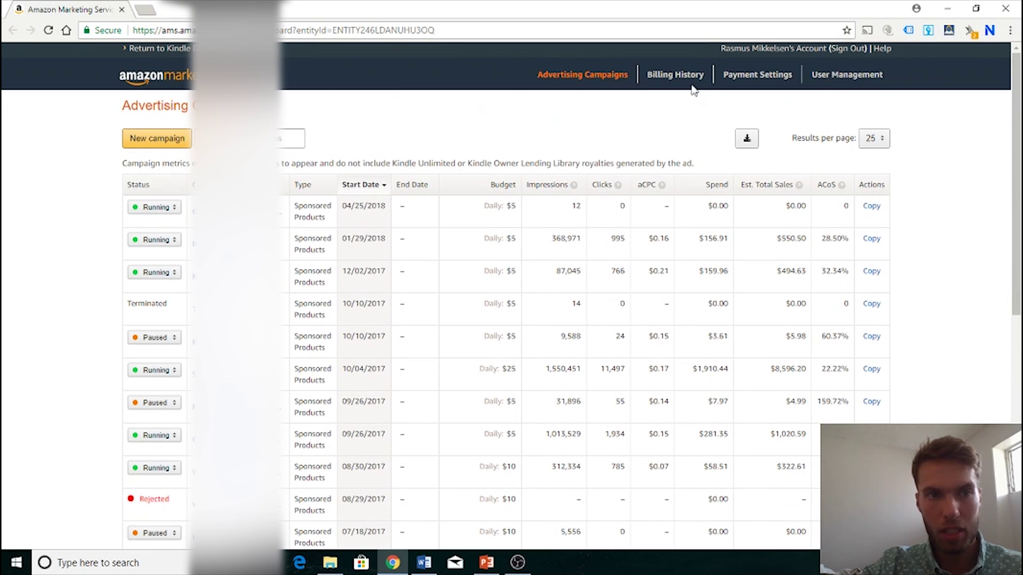
Step: Start a new Sponsored Products campaign, submitting the account password to sign in
left_click(172, 137)
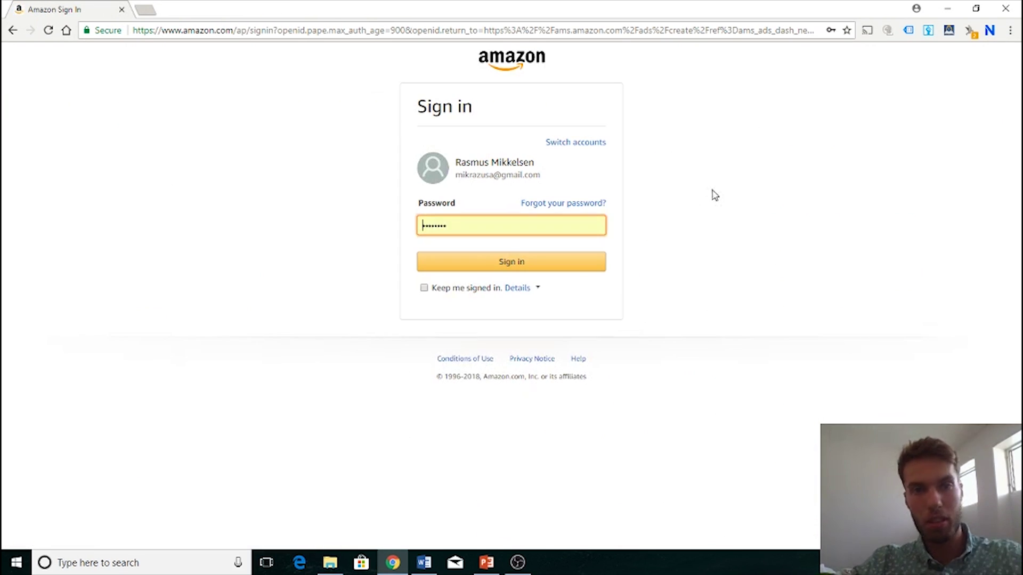
key("Return")
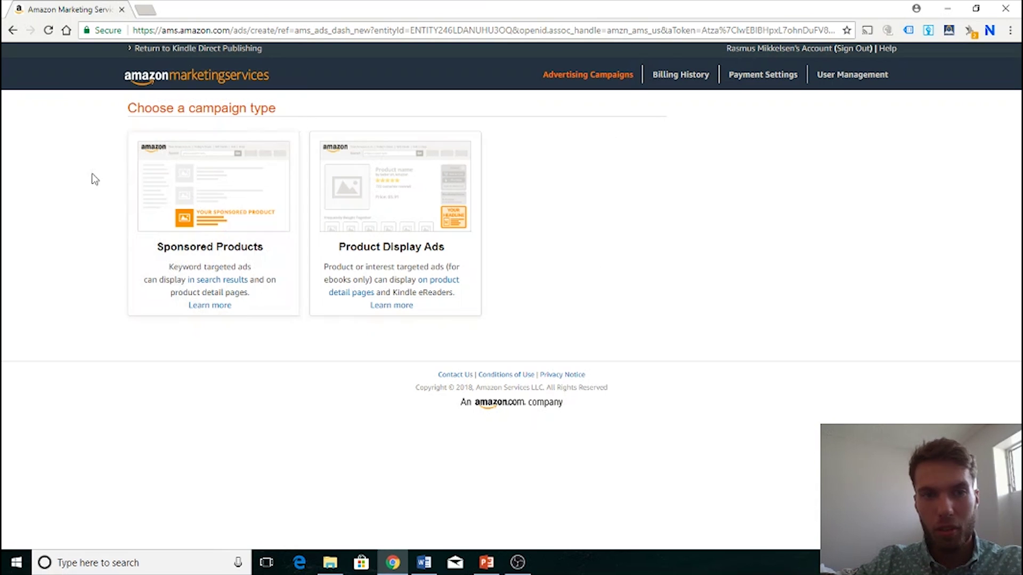
left_click(209, 177)
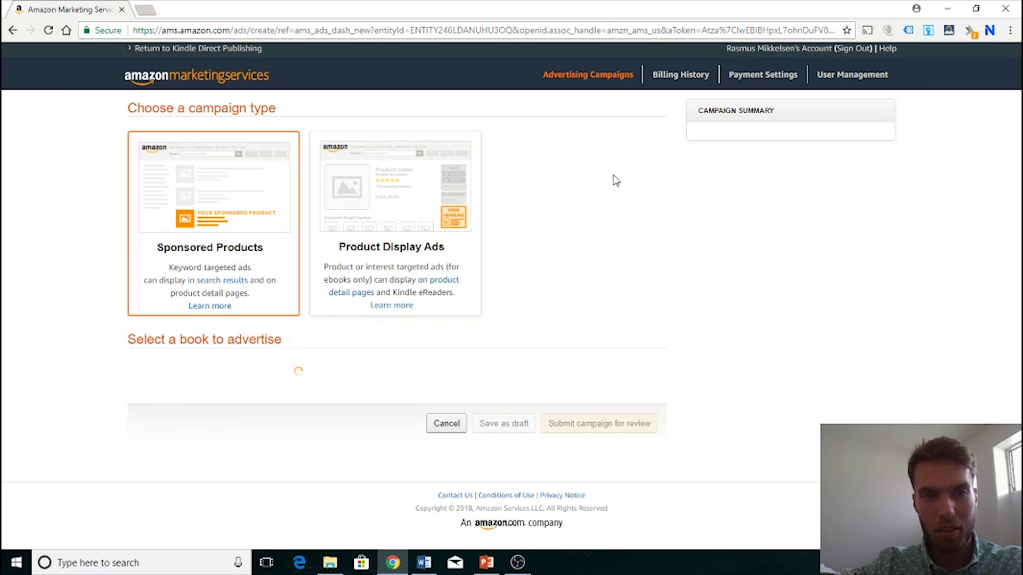
Step: Search your books for "spanish", select "Spanish: Learn Spanish for Beginners" to advertise, and name the campaign "Spanish book"
scroll(226, 254, "down", 2)
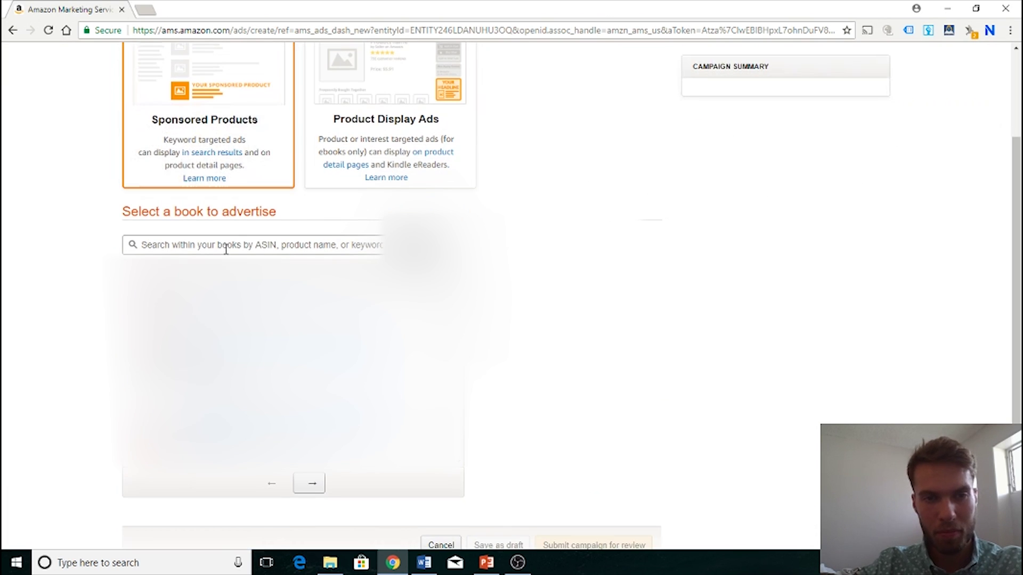
left_click(237, 244)
type("s")
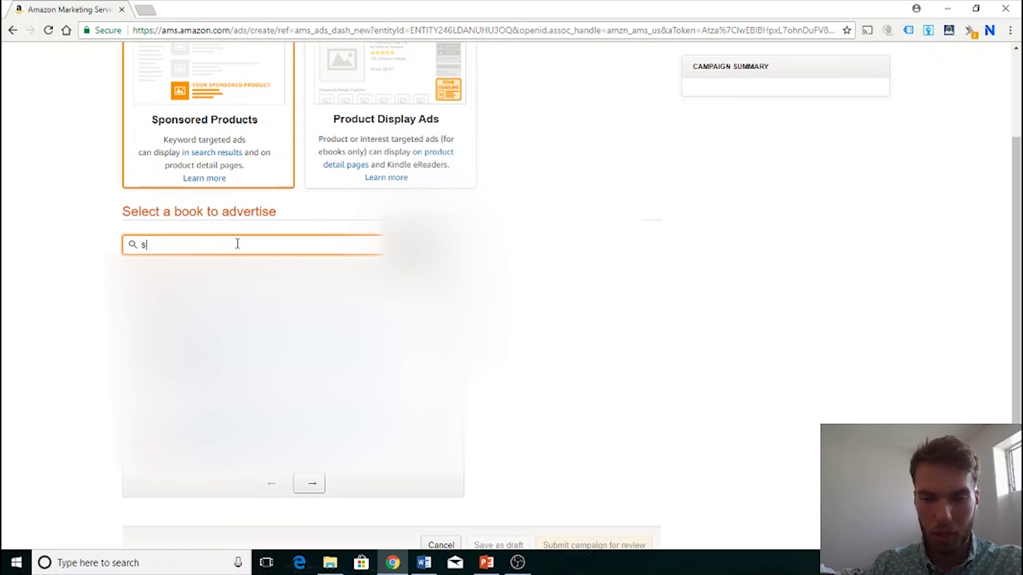
type("panish")
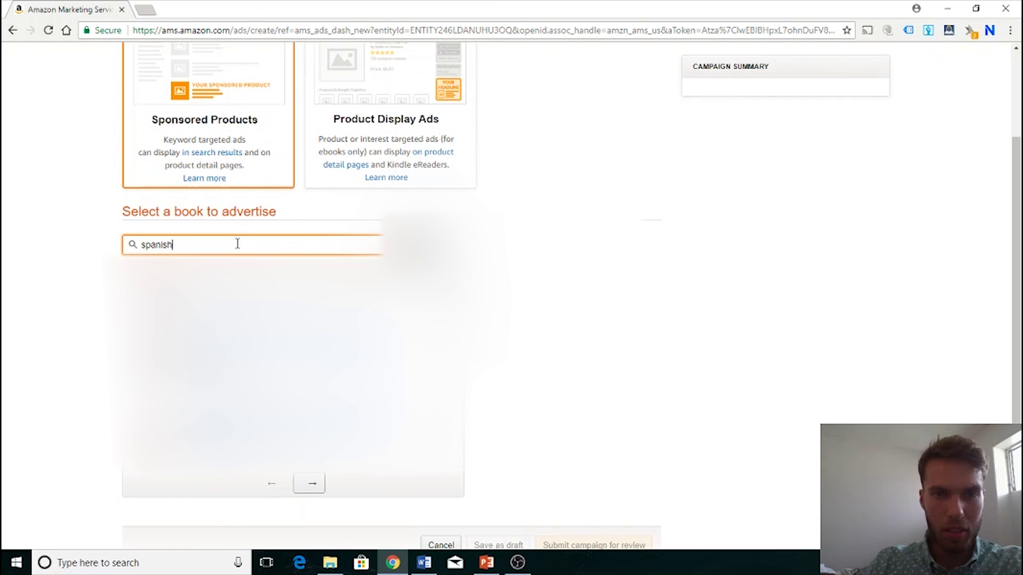
scroll(237, 244, "up", 2)
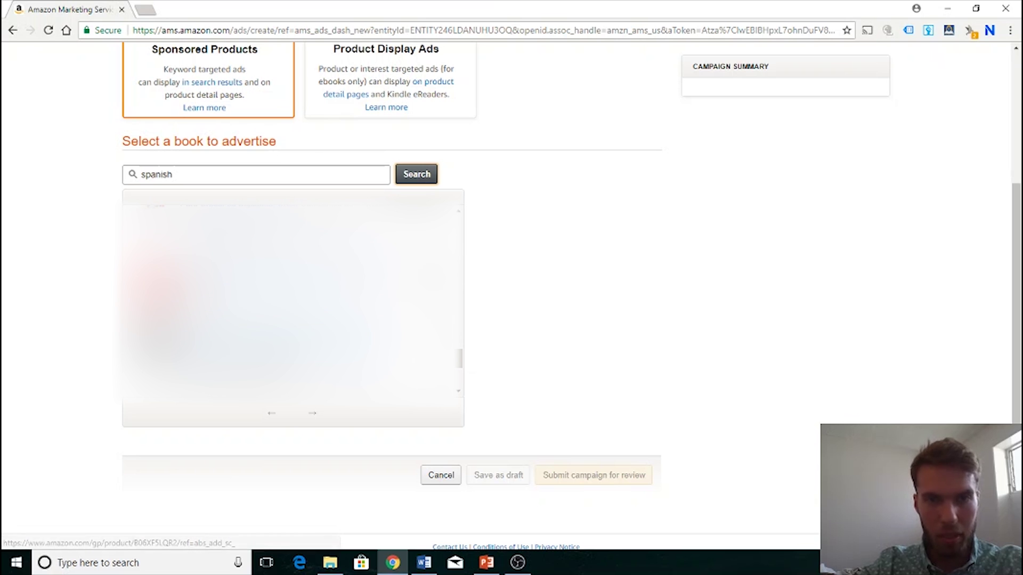
left_click(434, 277)
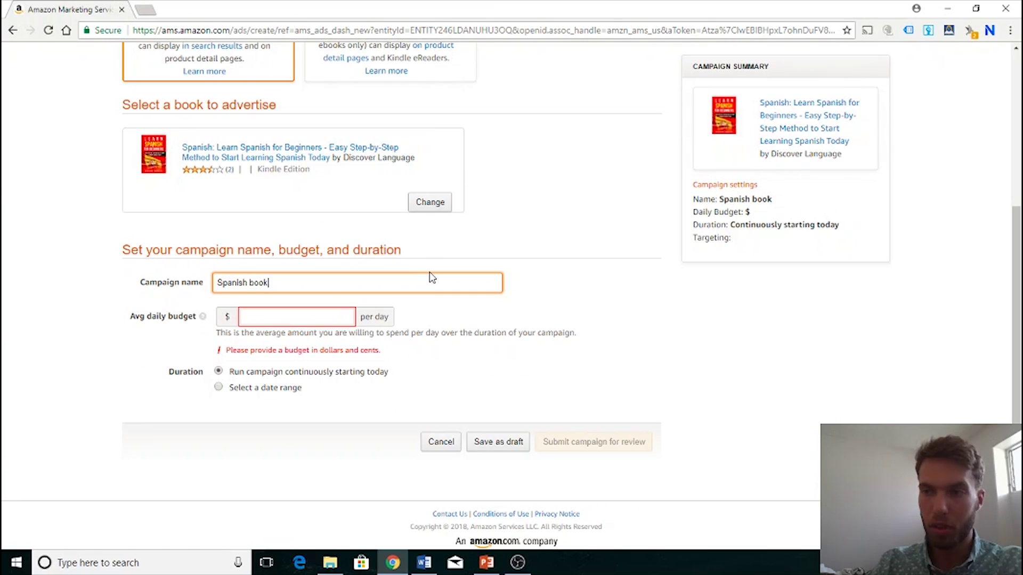
Step: Set the average daily budget to $5.00 and choose manual targeting
left_click(662, 236)
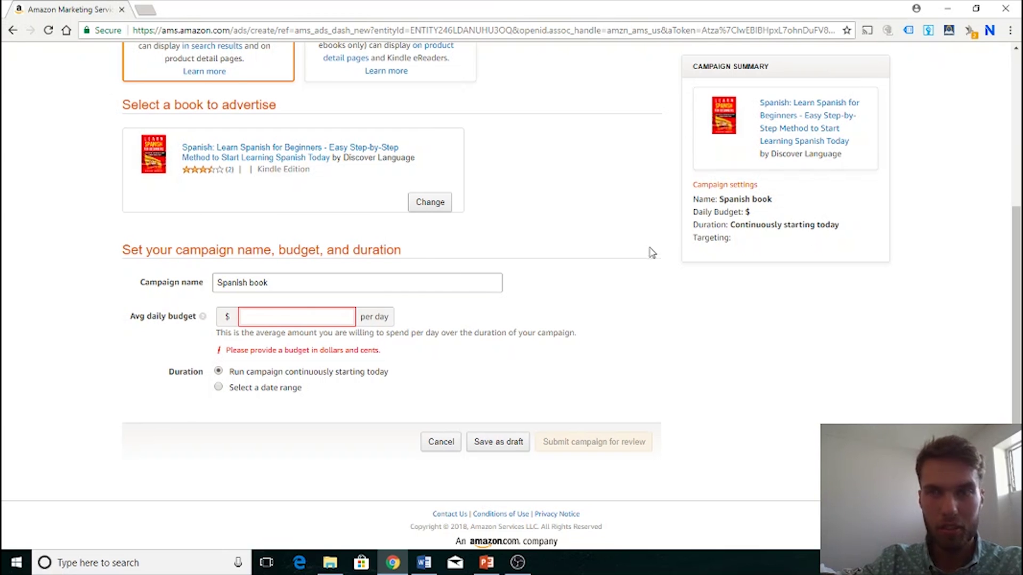
type("5")
left_click(261, 339)
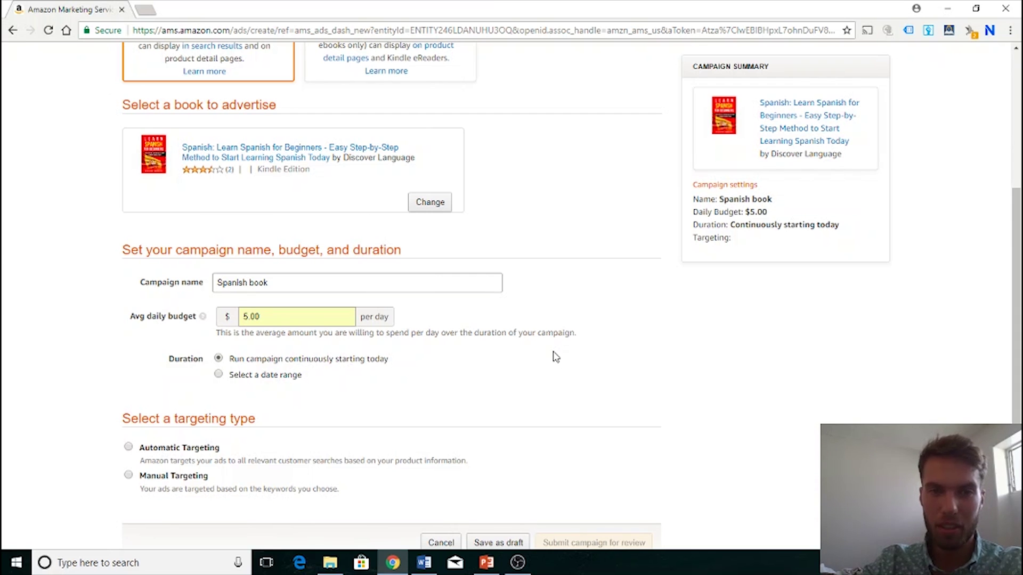
scroll(553, 345, "down", 2)
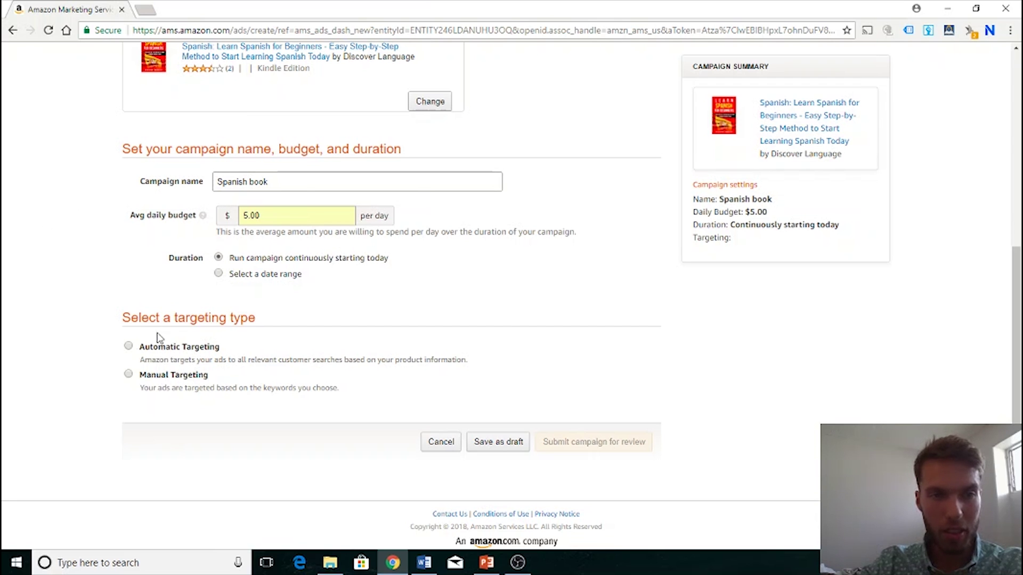
left_click(128, 375)
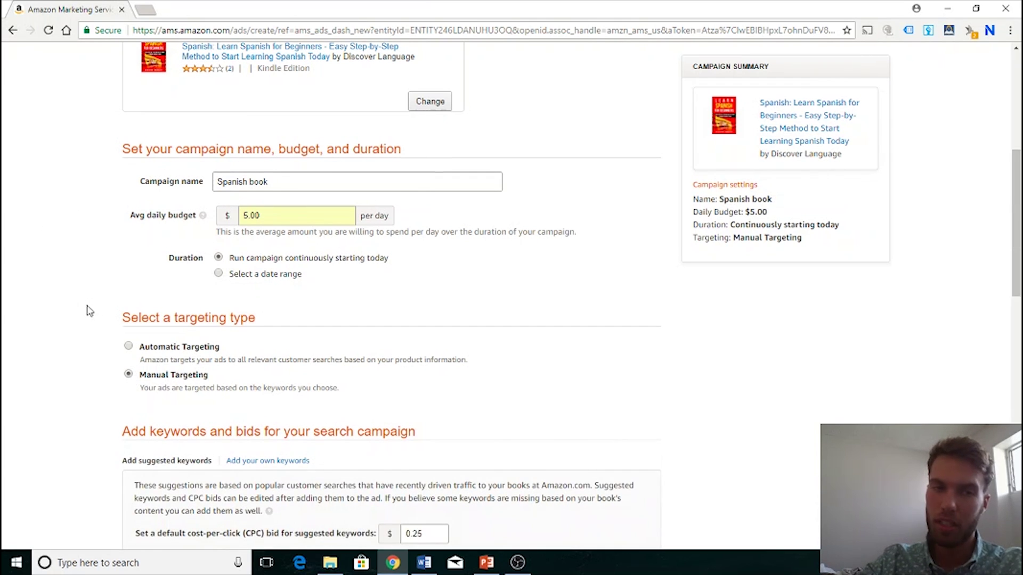
Step: Examine the suggested keyword list and the default cost-per-click bid for suggested keywords
scroll(87, 311, "down", 6)
scroll(48, 144, "up", 1)
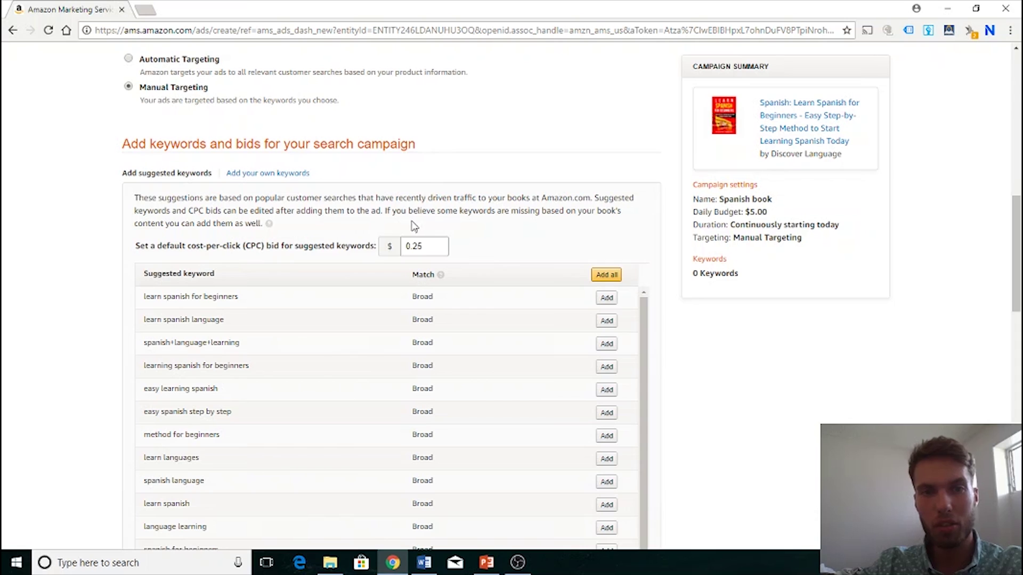
left_click_drag(427, 246, 405, 245)
left_click(427, 247)
left_click(474, 254)
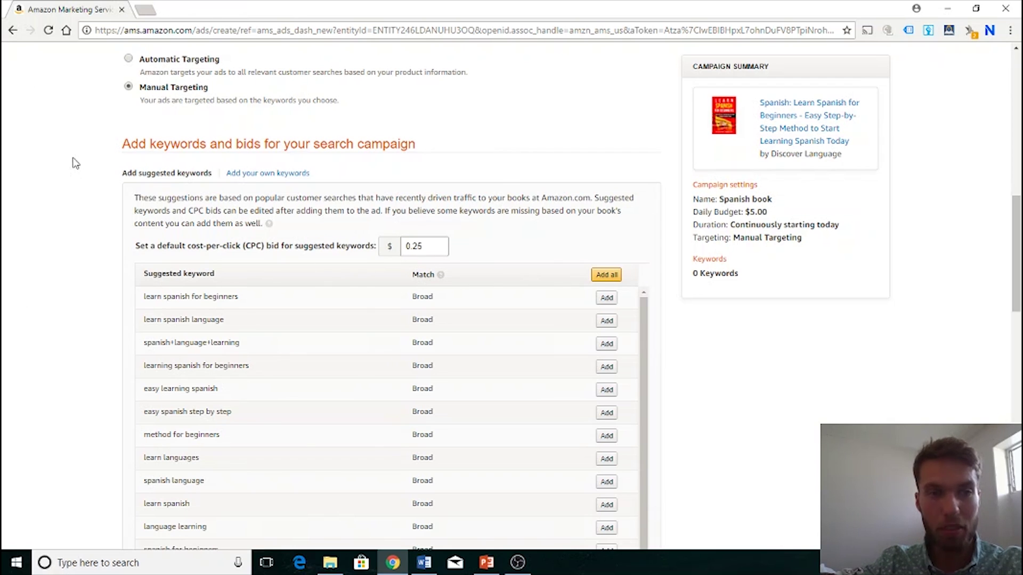
scroll(908, 284, "down", 1)
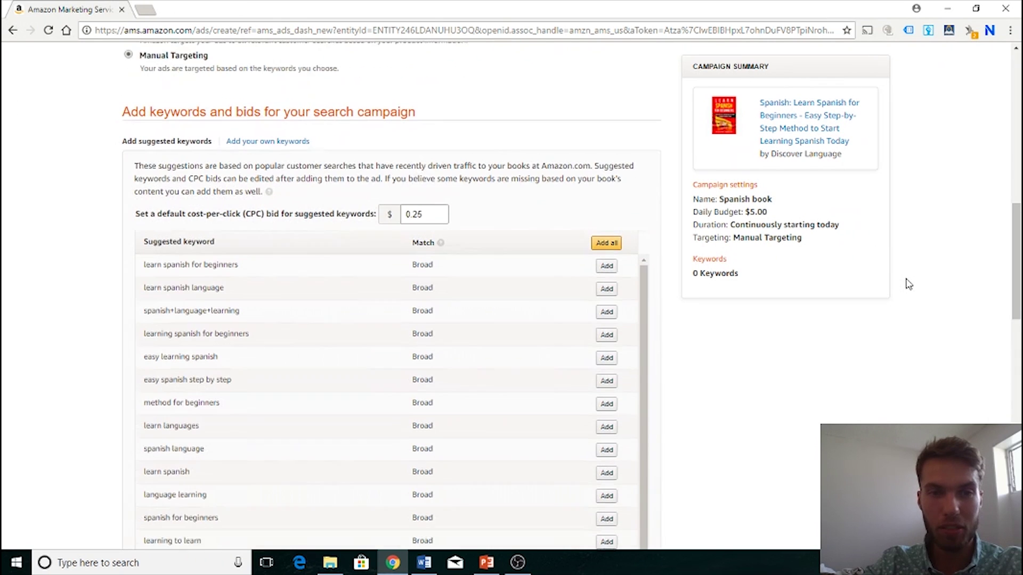
scroll(908, 284, "down", 1)
scroll(943, 298, "down", 2)
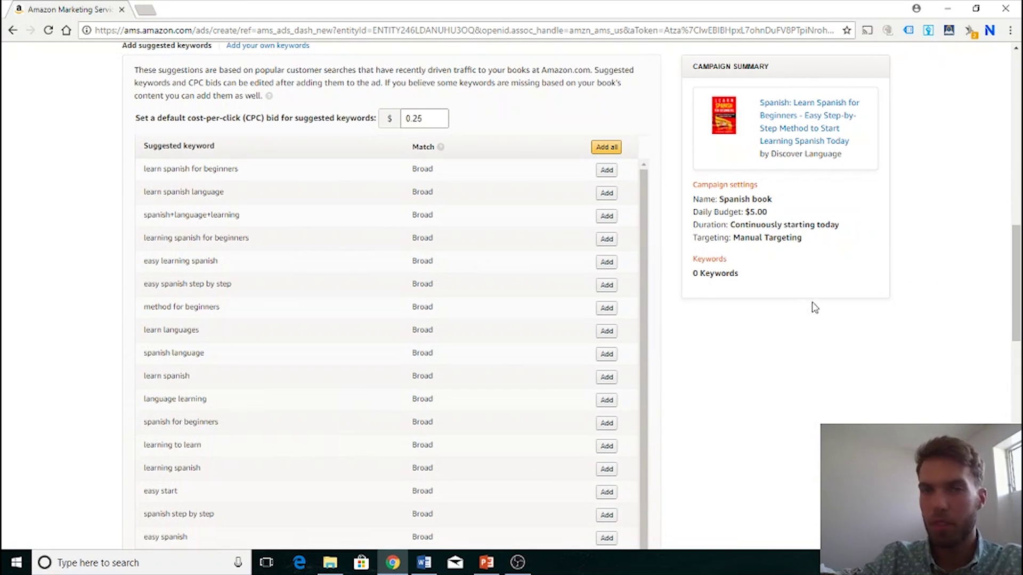
left_click(426, 118)
left_click_drag(426, 117, 408, 118)
left_click(463, 122)
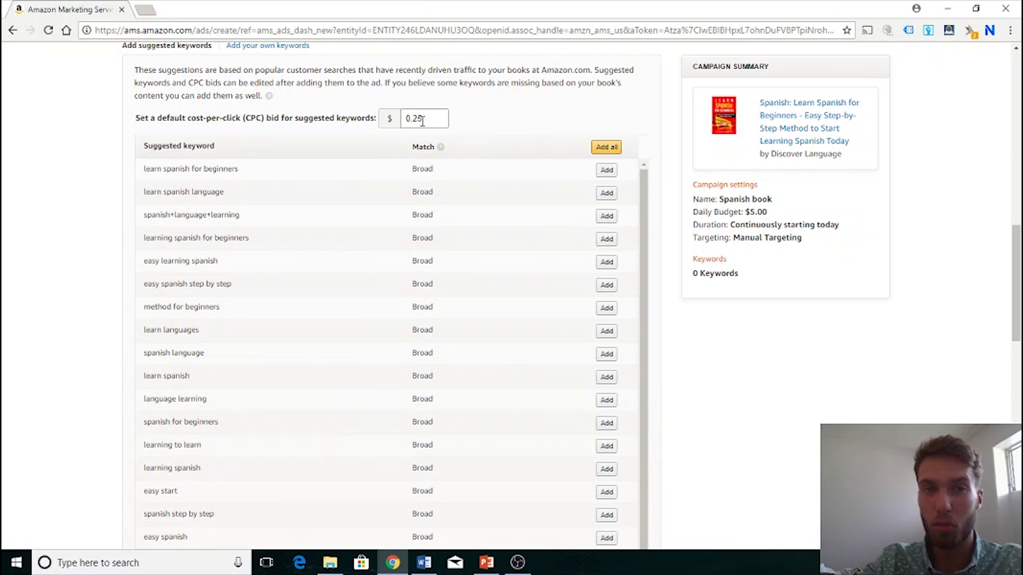
left_click(422, 120)
left_click(494, 118)
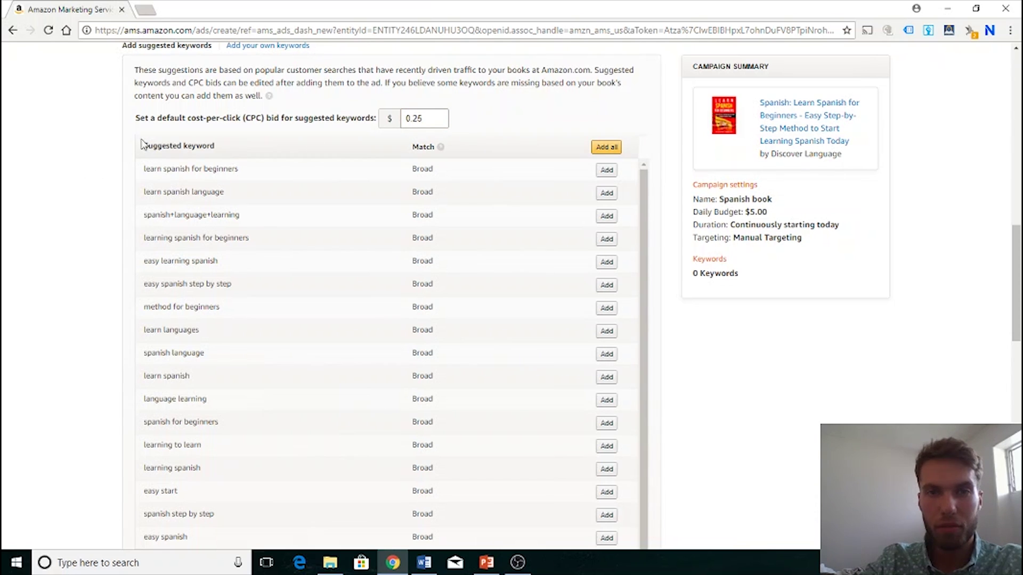
left_click(436, 122)
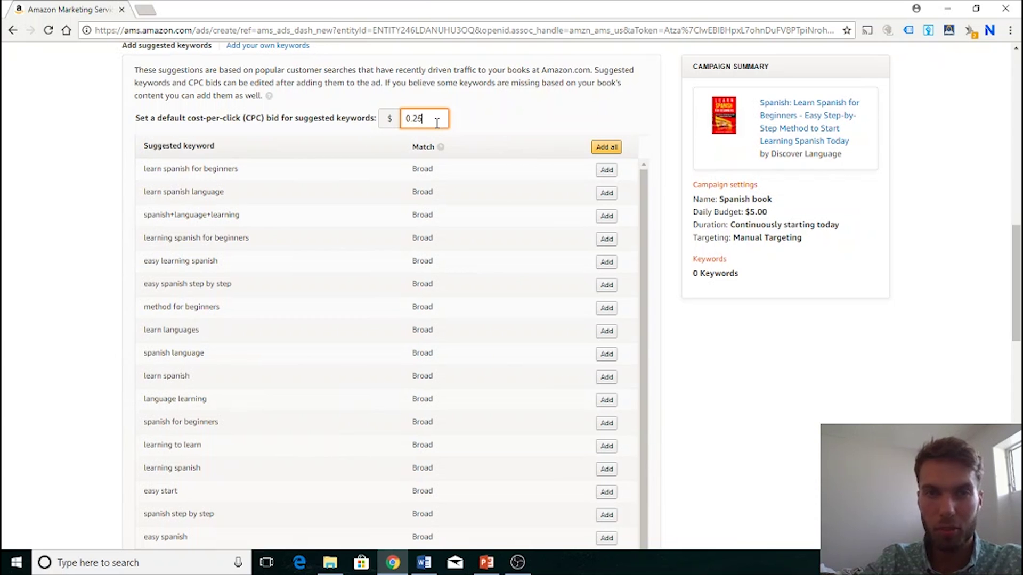
left_click(480, 118)
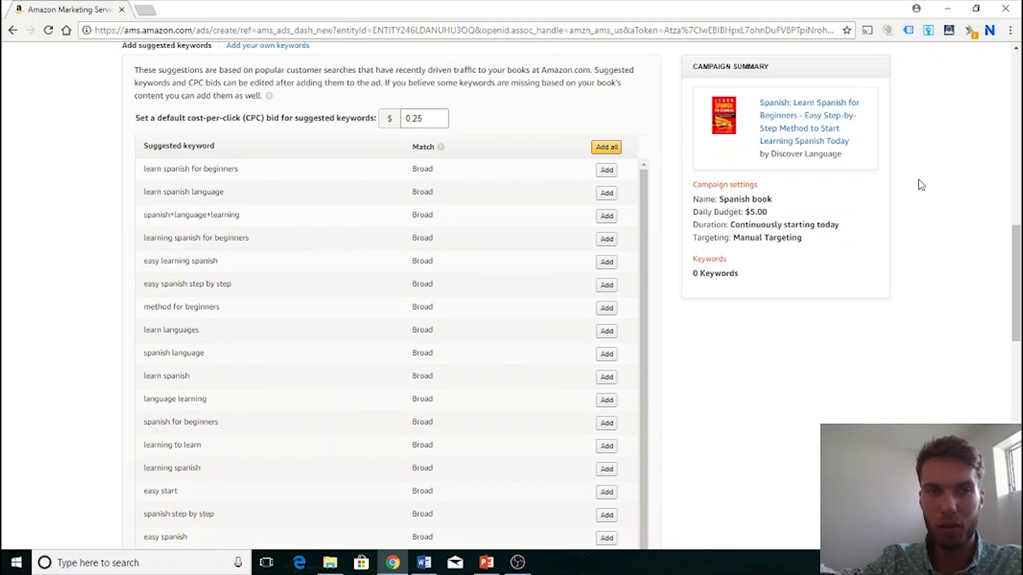
Step: Add the suggested keyword "learn spanish for beginners" to the campaign
scroll(107, 194, "up", 4)
scroll(321, 333, "down", 1)
scroll(623, 231, "down", 1)
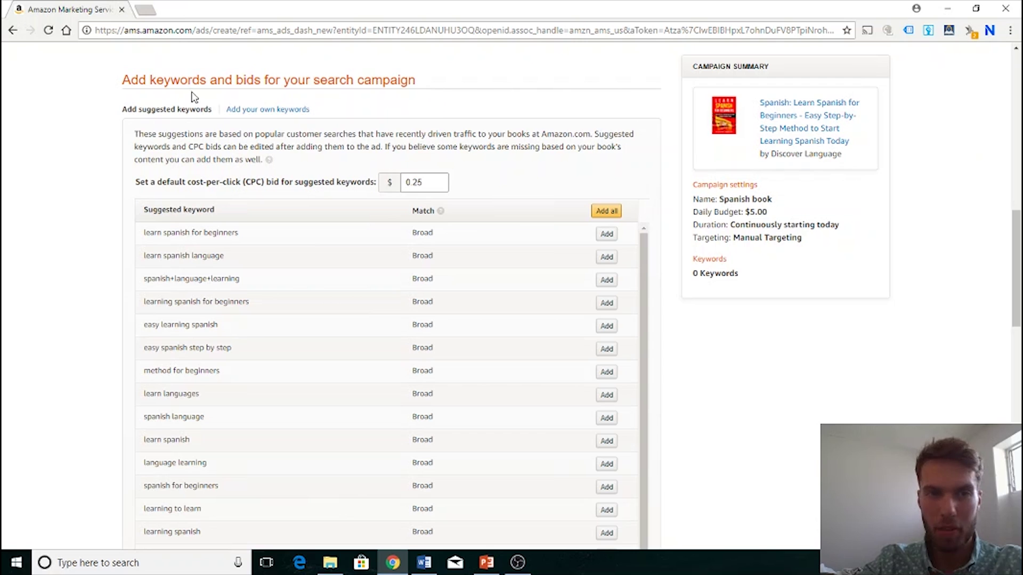
scroll(96, 143, "down", 1)
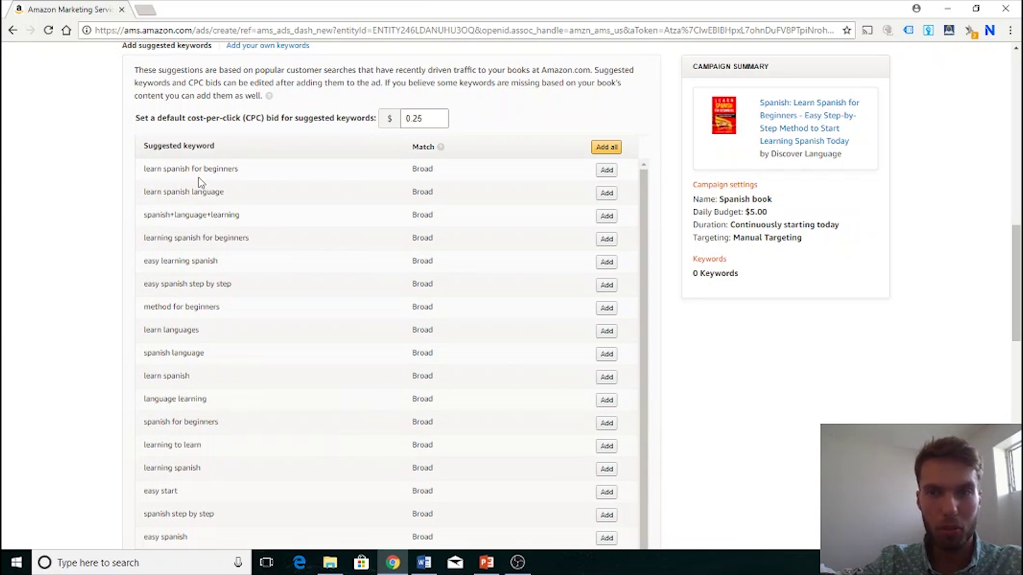
left_click(607, 171)
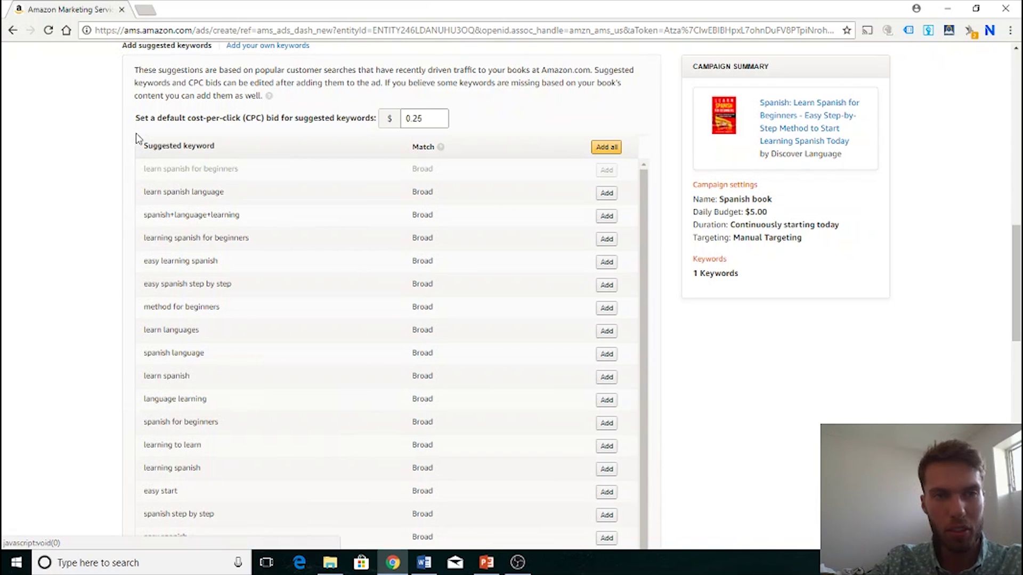
scroll(128, 136, "up", 1)
scroll(104, 117, "down", 1)
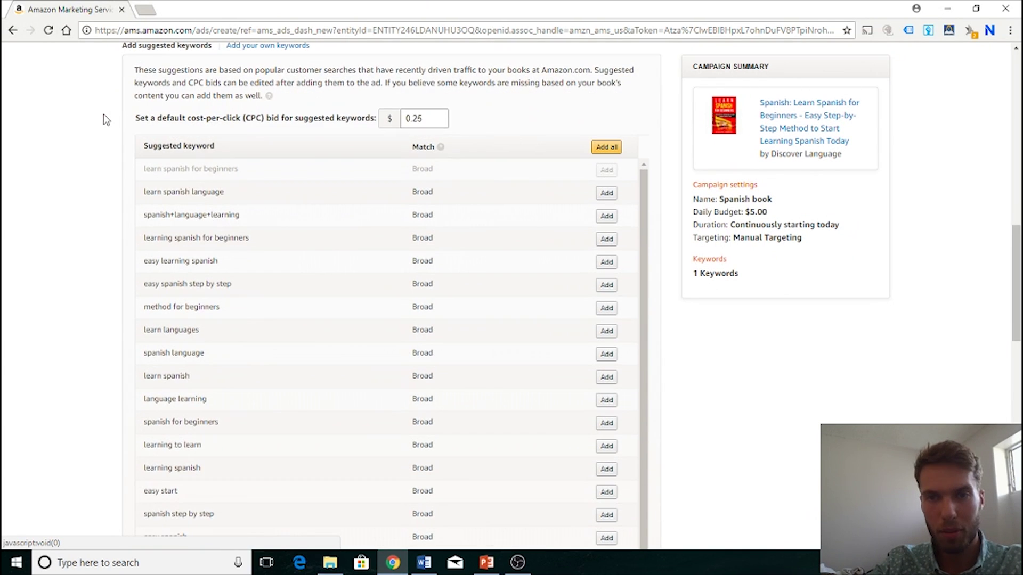
scroll(783, 274, "down", 1)
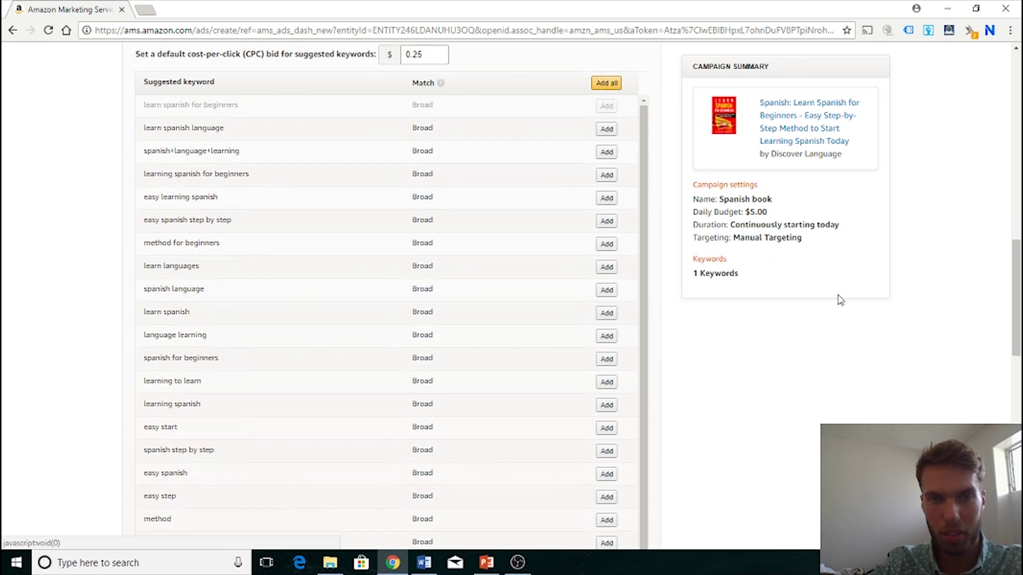
scroll(832, 299, "up", 1)
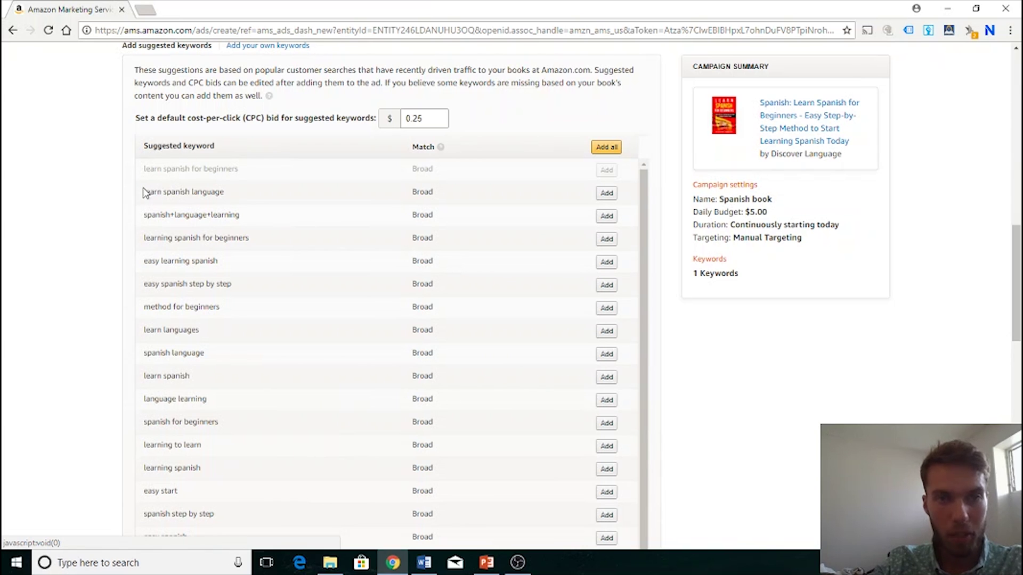
Step: Add the suggested keywords "learn spanish language", "learning spanish for beginners", "easy learning spanish" and "easy spanish step by step" to the campaign
left_click(606, 194)
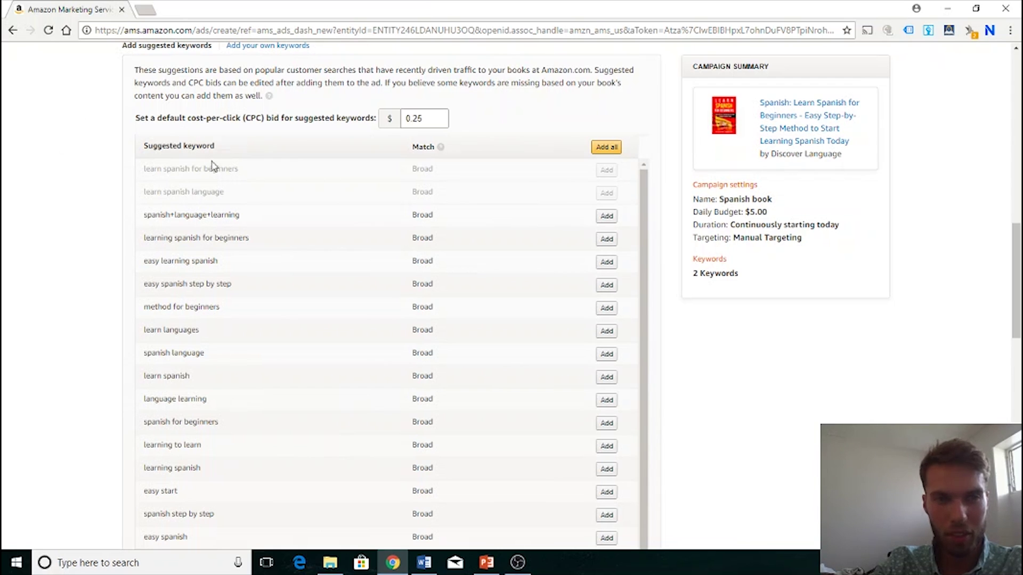
left_click(606, 240)
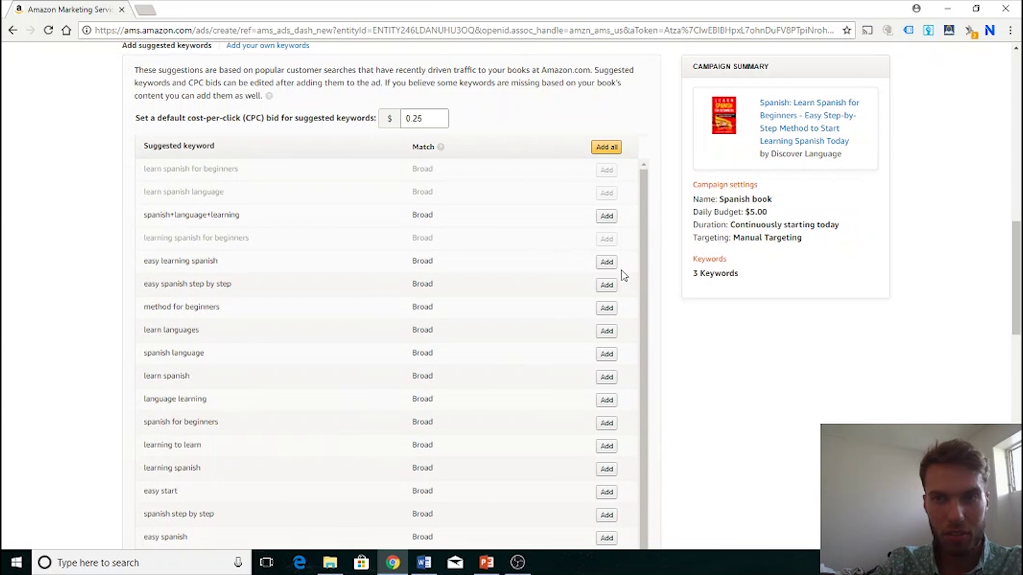
left_click(607, 262)
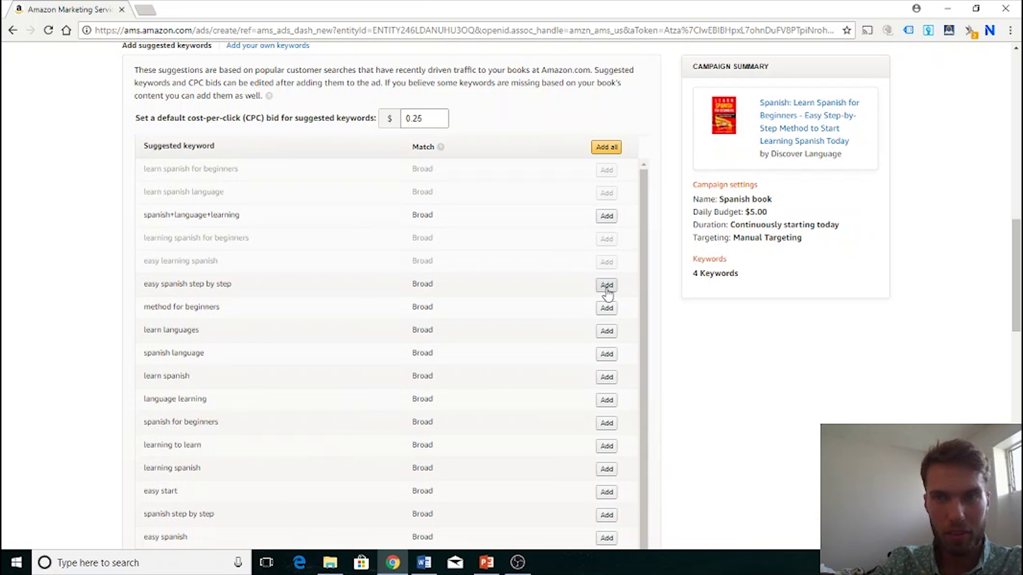
left_click(606, 286)
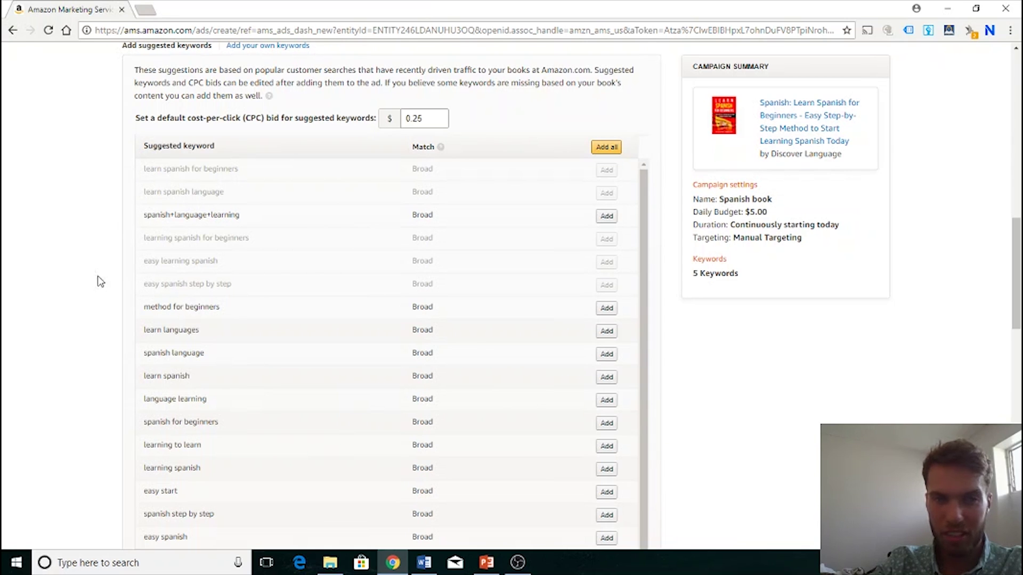
Step: Add the suggested keywords "spanish for beginners" and "spanish step by step" to the campaign
scroll(94, 275, "down", 1)
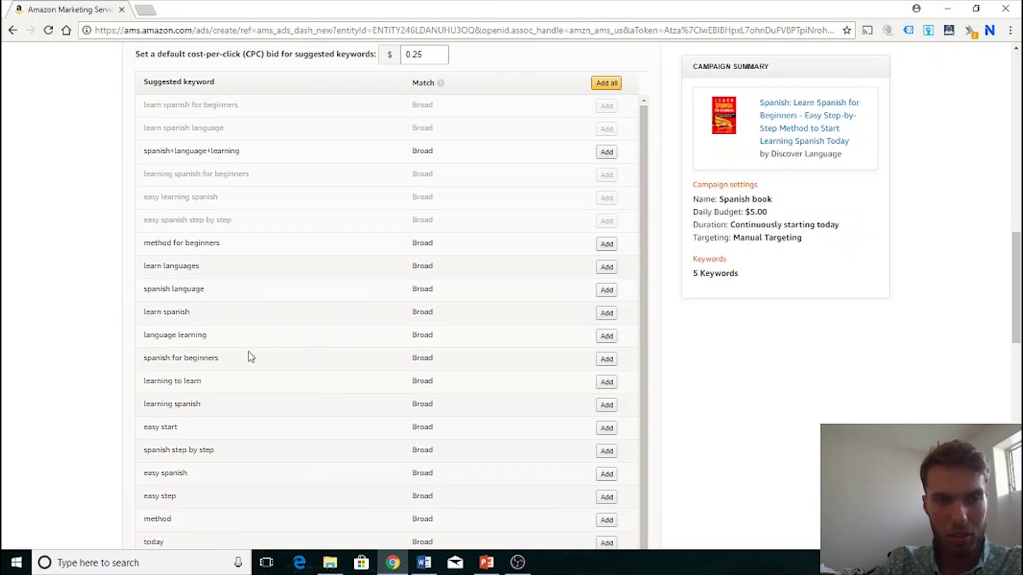
left_click(607, 360)
scroll(430, 293, "down", 3)
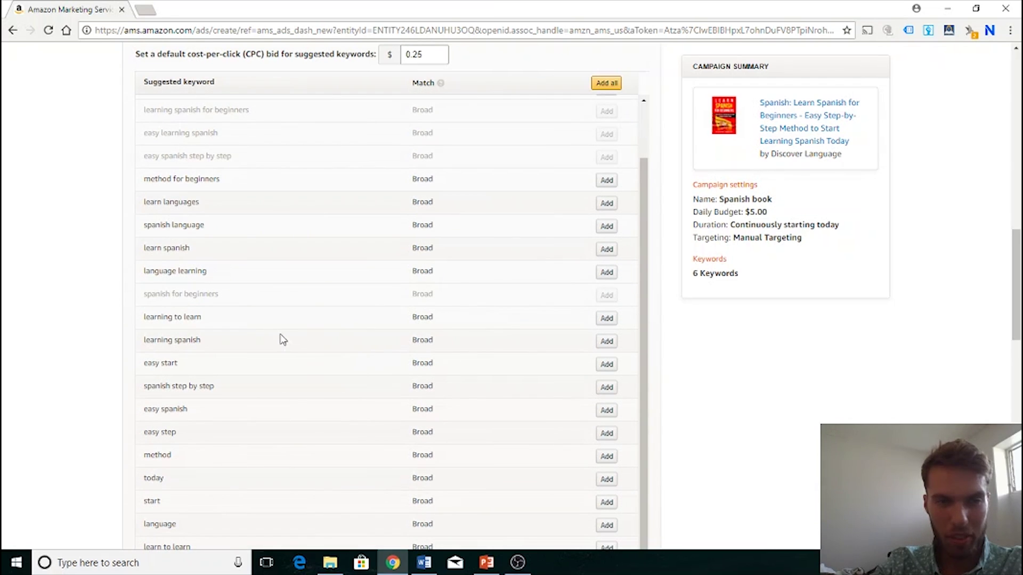
left_click(611, 392)
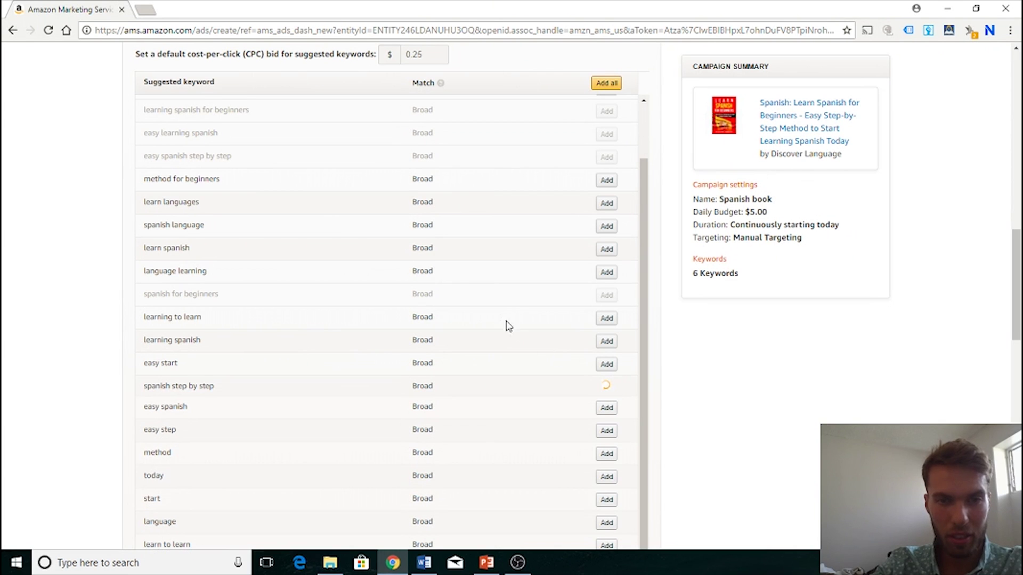
Step: Add the suggested keywords "learning spanish", "learn spanish" and "spanish language" to the campaign
scroll(415, 317, "down", 3)
scroll(382, 321, "down", 3)
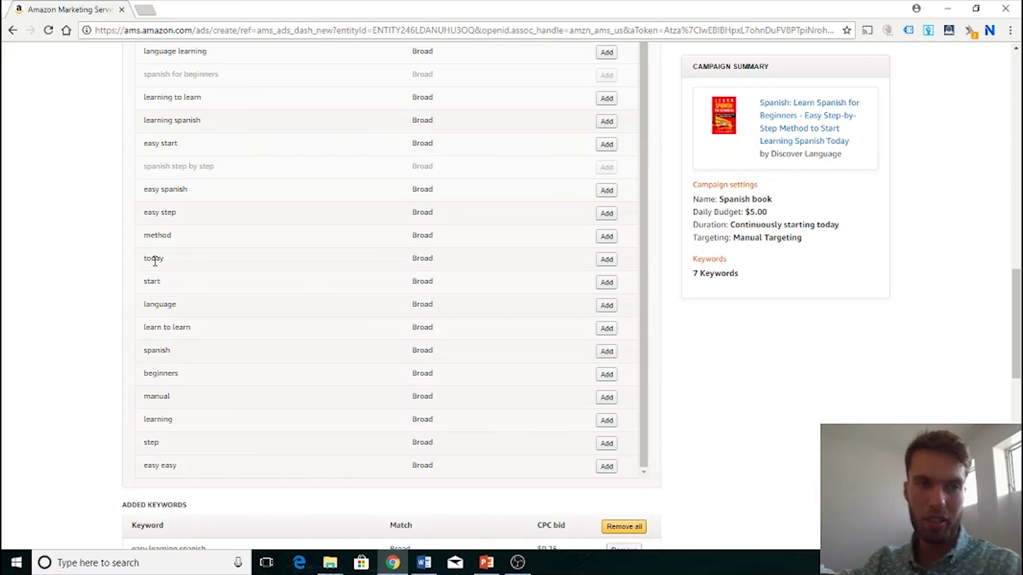
scroll(160, 314, "down", 1)
scroll(133, 357, "up", 3)
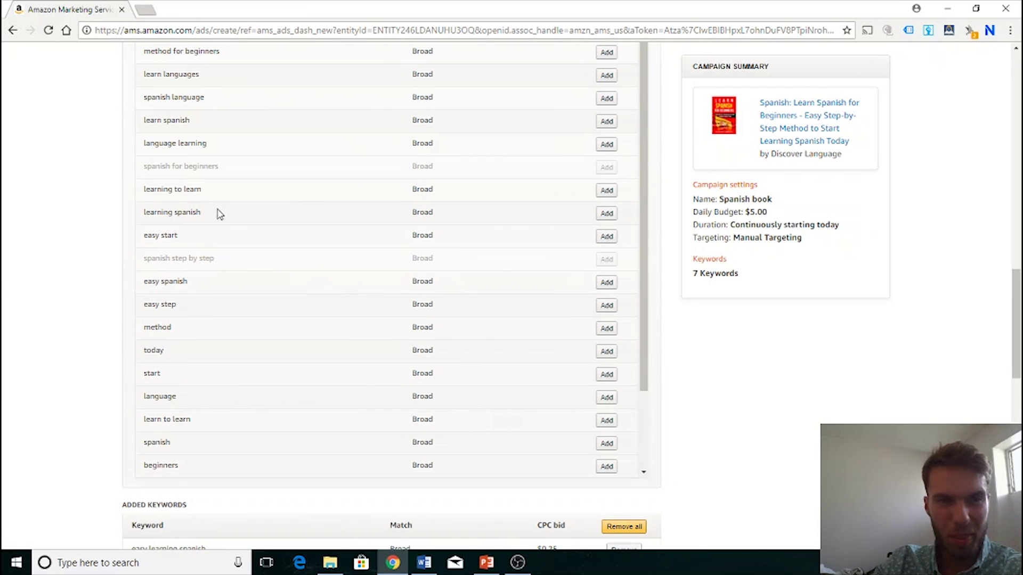
left_click(607, 214)
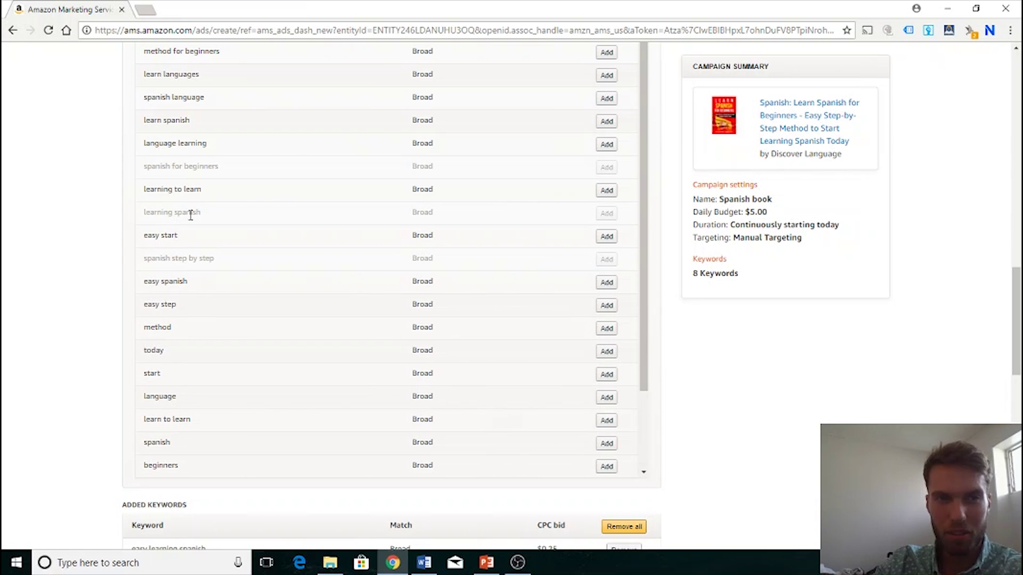
scroll(191, 216, "up", 1)
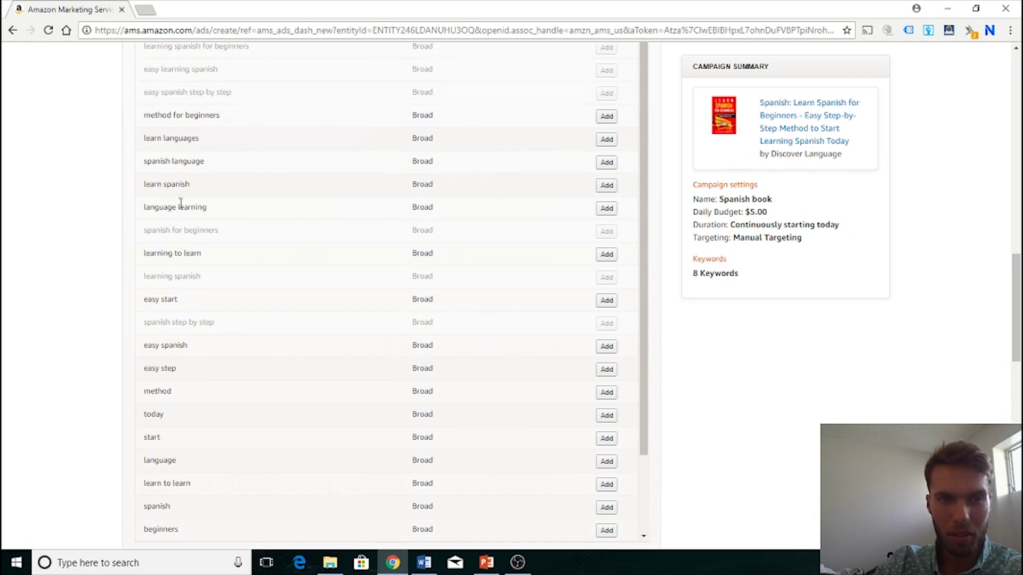
left_click(610, 188)
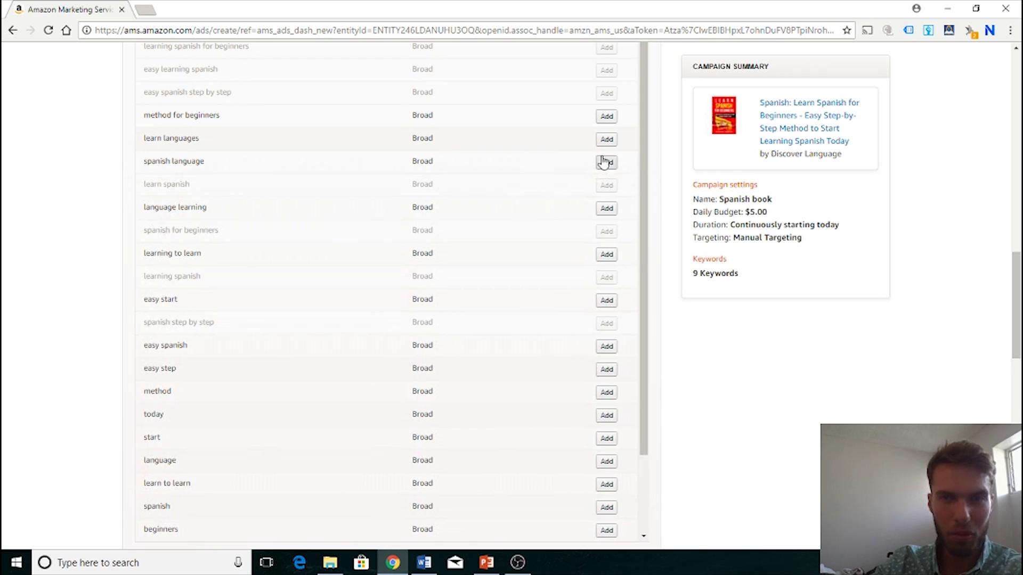
left_click(608, 163)
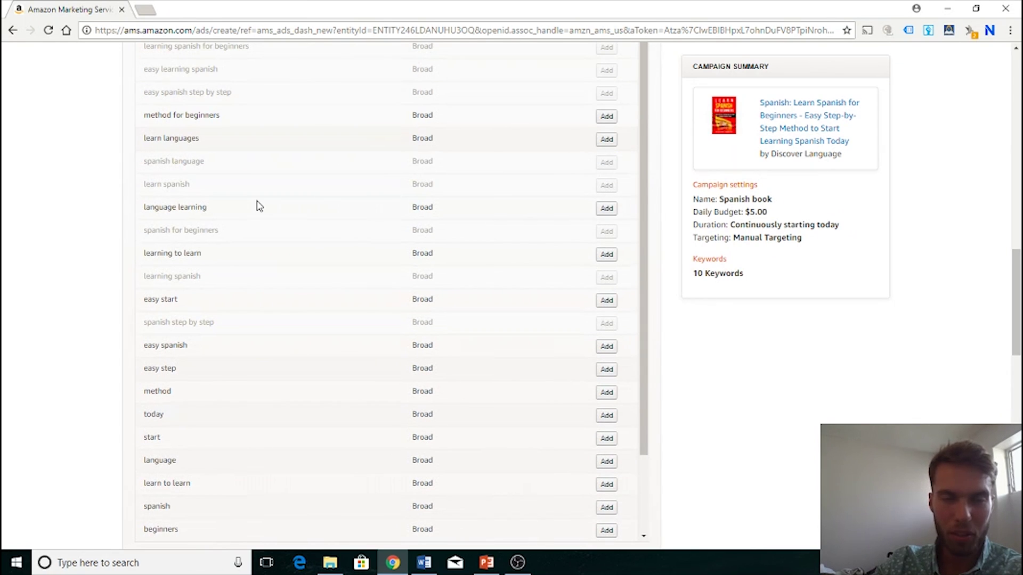
Step: Switch to entering your own keywords and write "how to learn spanish" and "easy way to learn spanish" on separate lines
scroll(256, 207, "up", 3)
scroll(261, 202, "up", 3)
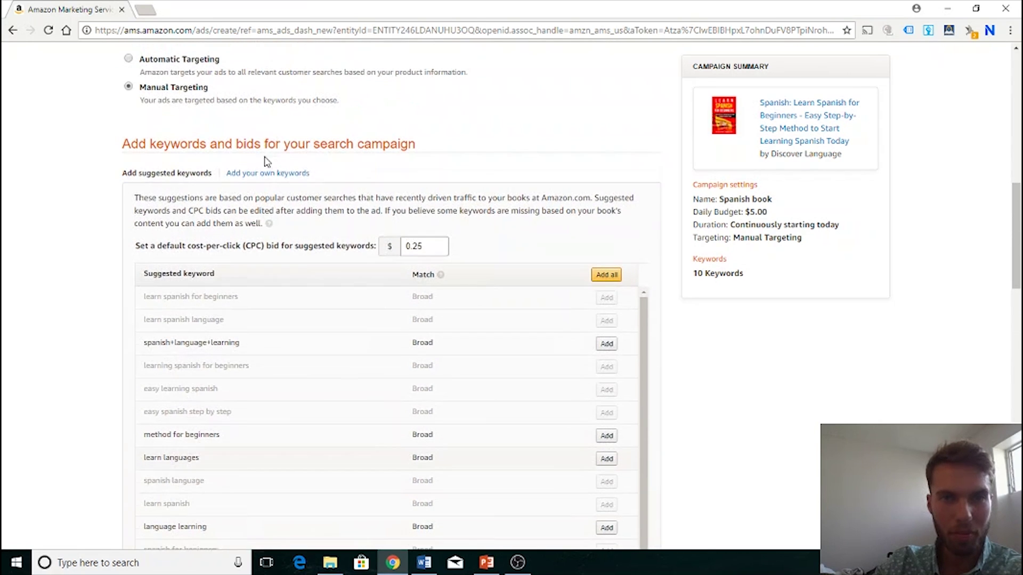
left_click(270, 175)
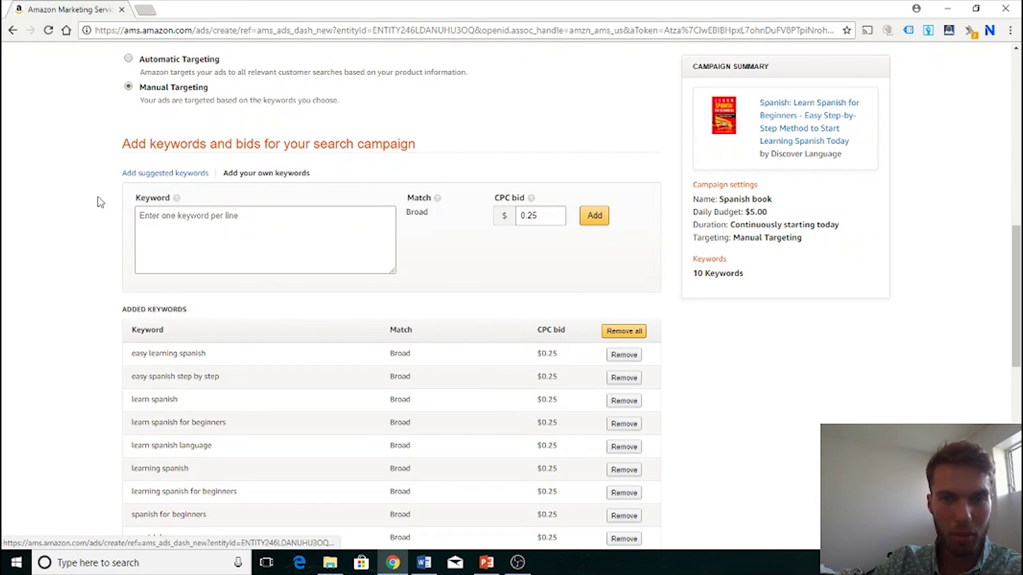
scroll(73, 195, "down", 3)
left_click(198, 100)
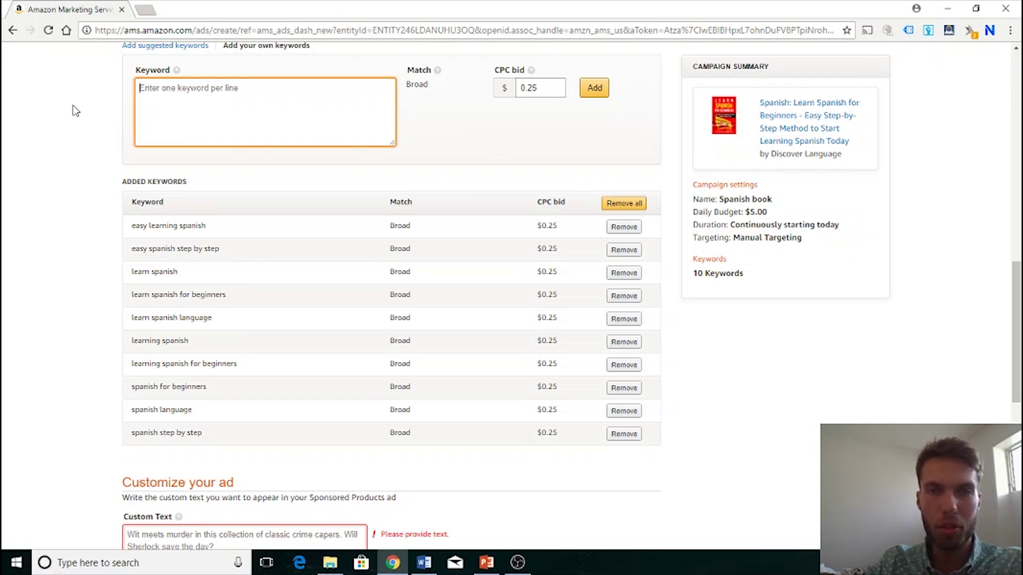
scroll(78, 123, "up", 1)
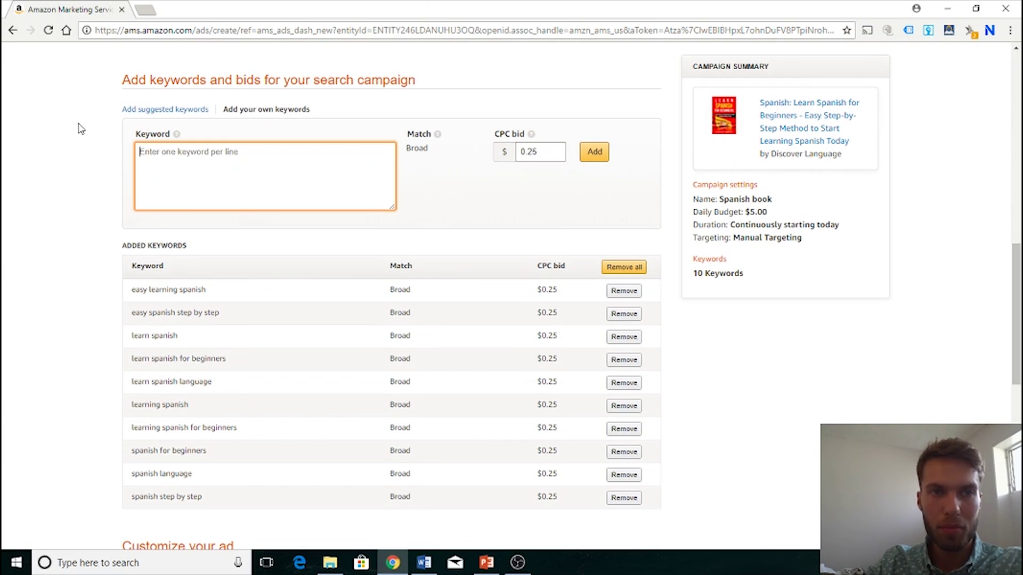
type("how")
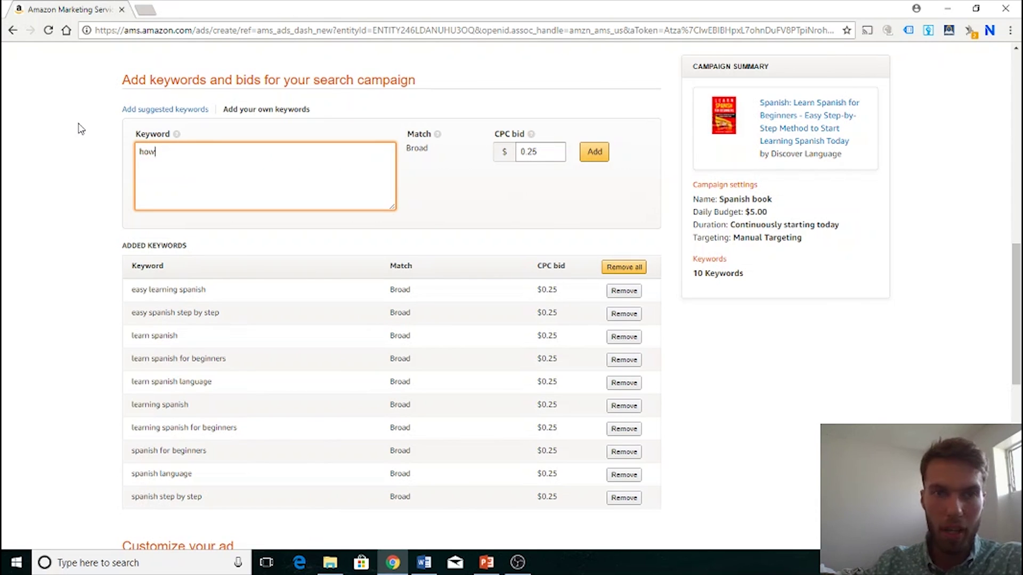
type(" to learn spanish")
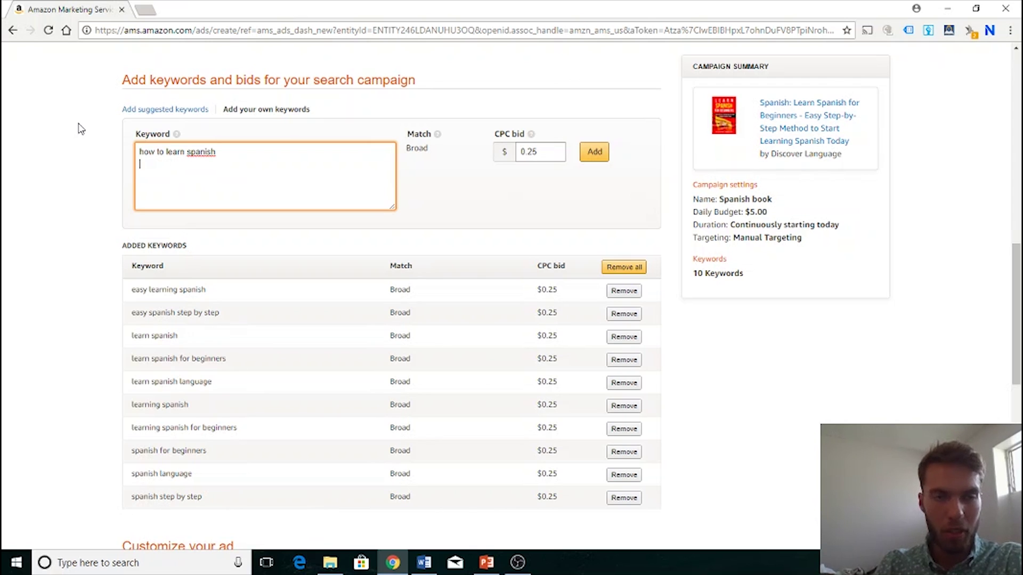
type("easy way to le")
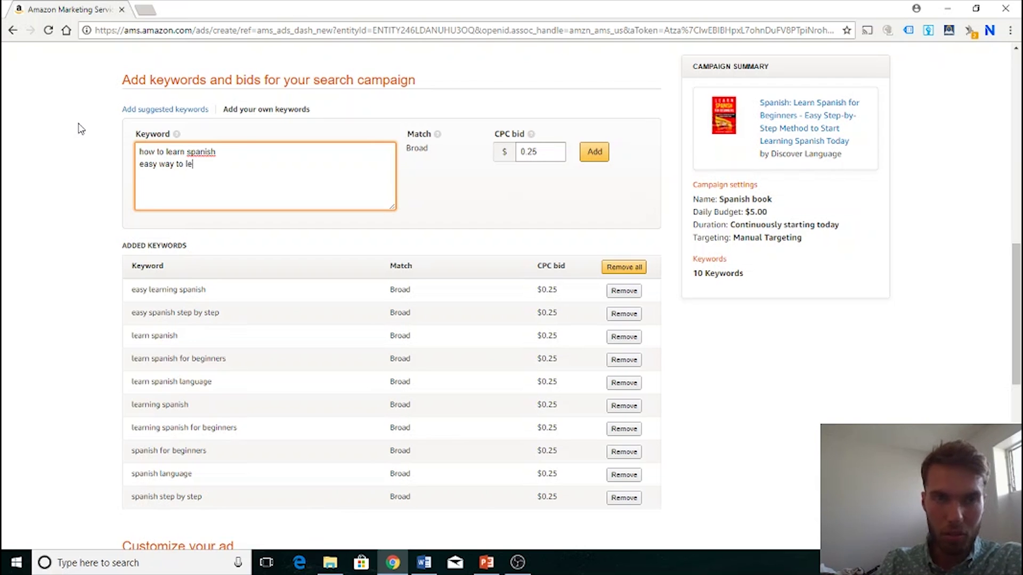
type("arn spanish")
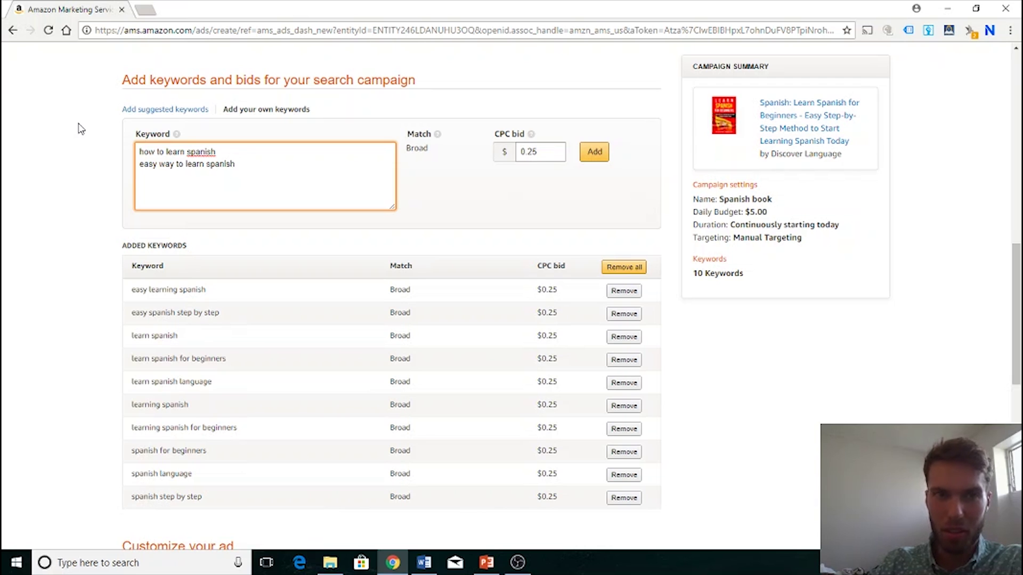
key("Return")
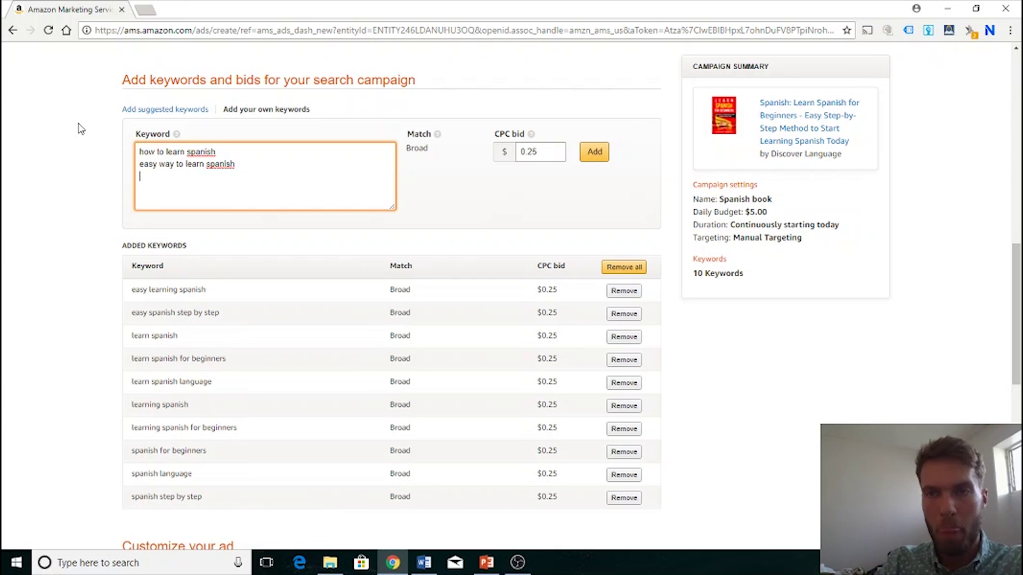
Step: Enter "learn spanish language" and "how to speak spanish" as further custom keywords and add the whole list to the campaign
type("learn spani")
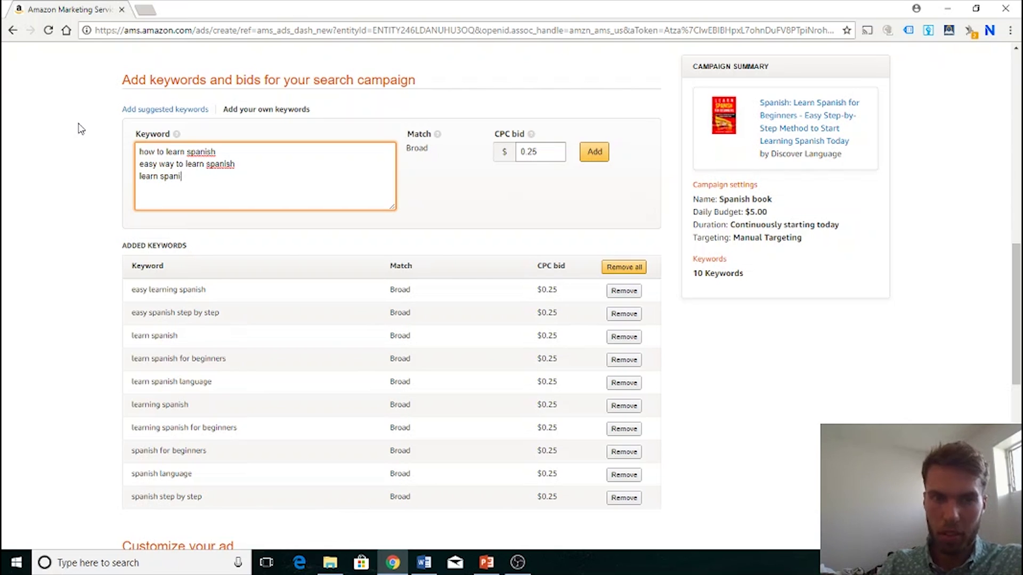
type("sh languag")
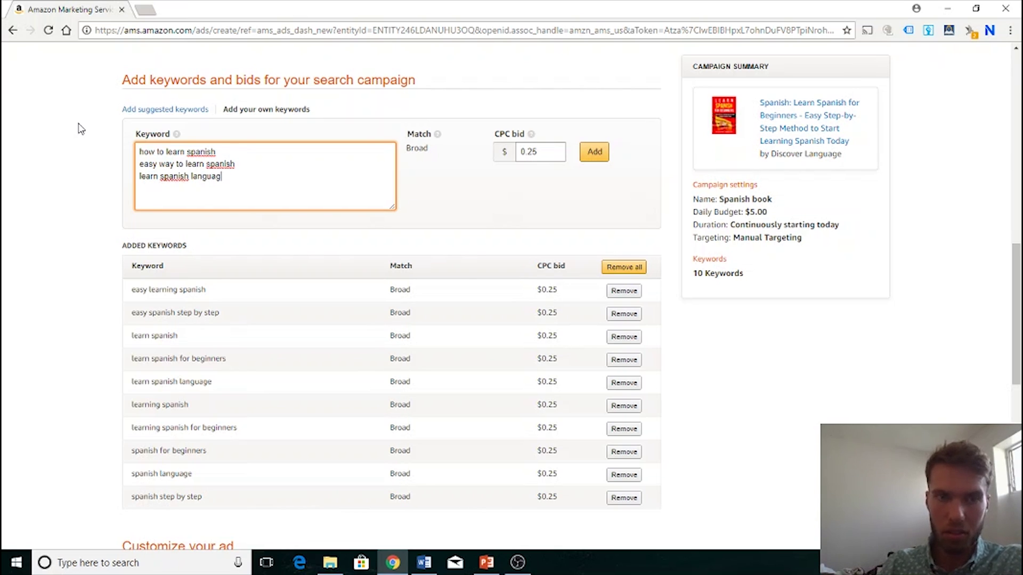
type("e")
key("Return")
type("how to speak spanish")
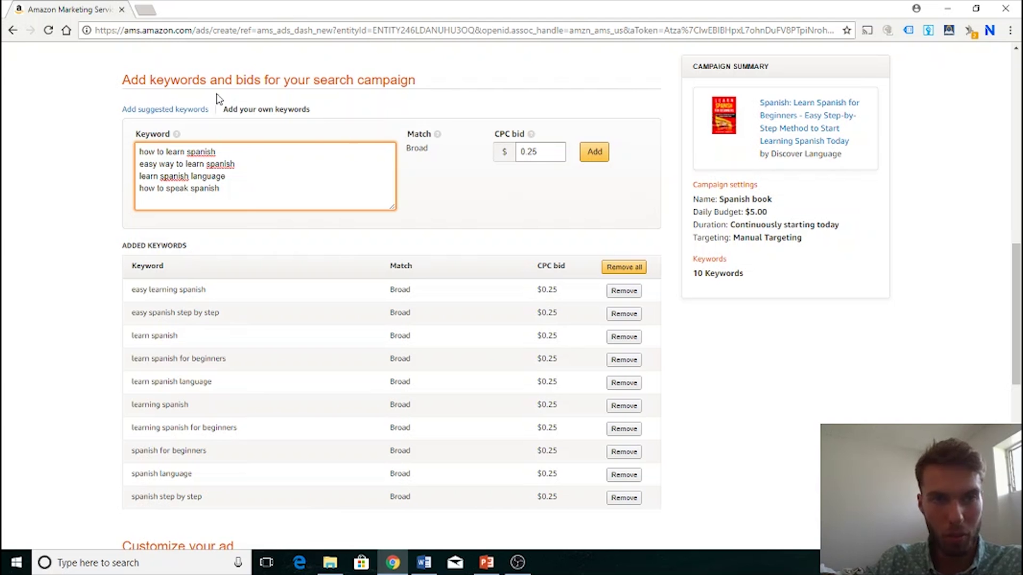
left_click(598, 153)
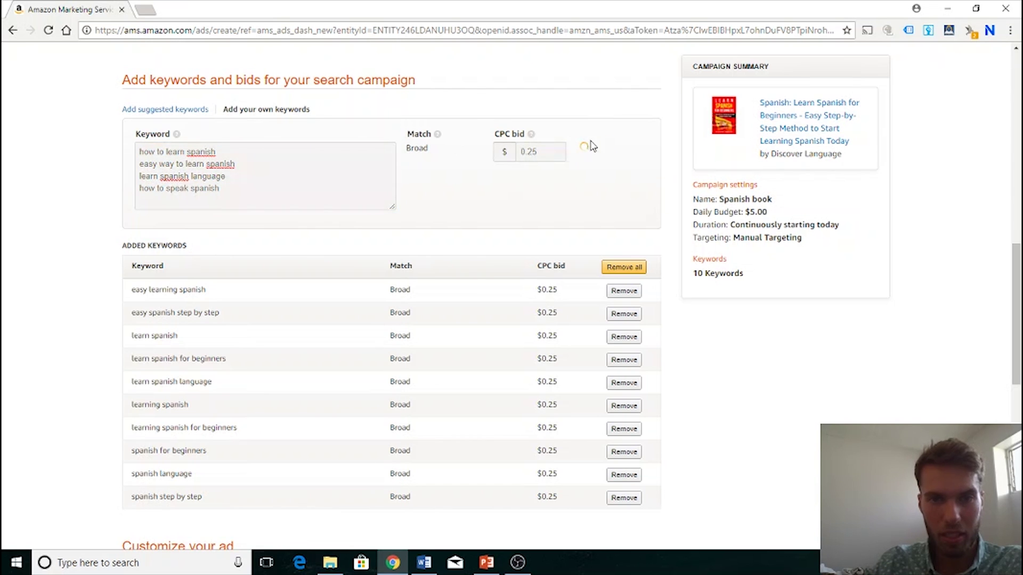
Step: Write the custom ad text "This book teaches Spanish in a very easy step-by-step method that is perfect for any beginner." and enlarge its text box
scroll(191, 245, "down", 3)
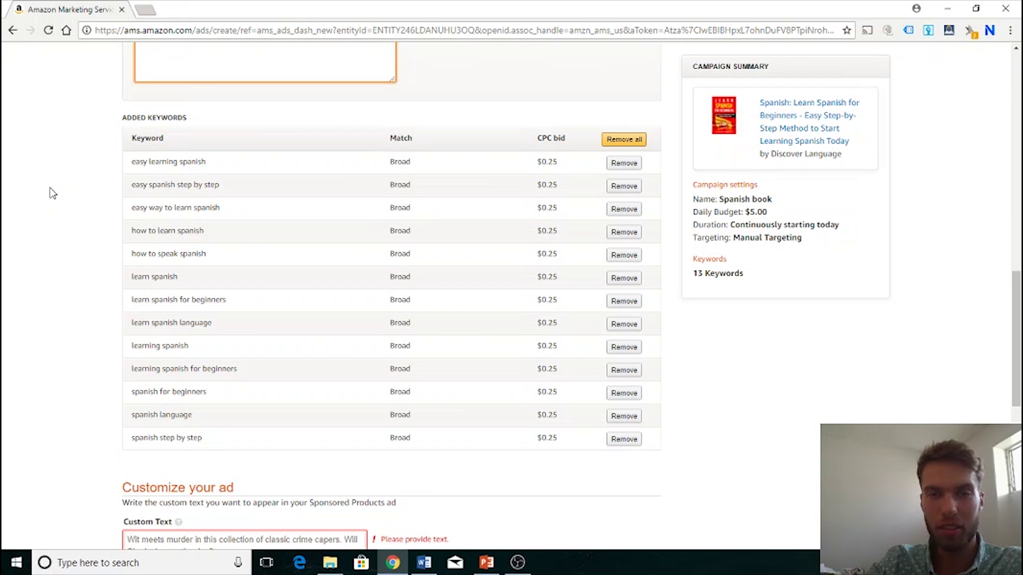
scroll(57, 167, "down", 5)
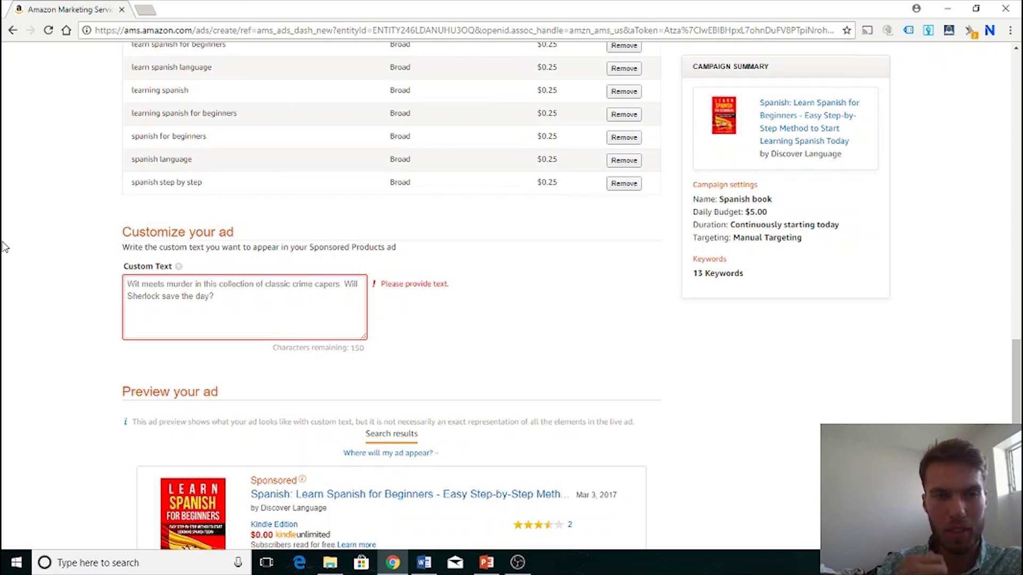
type("This book teaches Spanish in a very easy step-by-step method that is perfect for any beginner.")
left_click(75, 277)
scroll(46, 201, "down", 3)
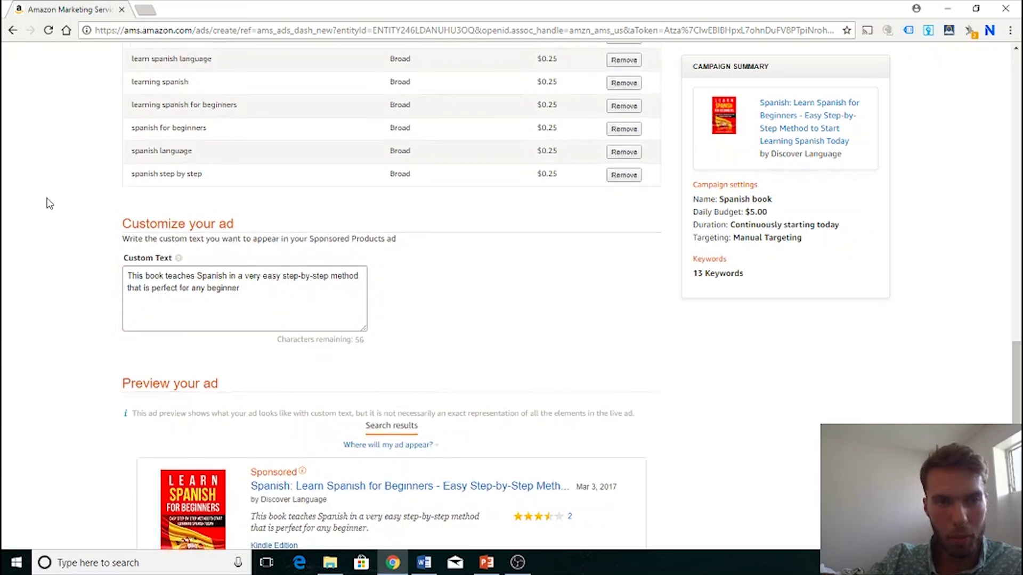
scroll(45, 185, "up", 1)
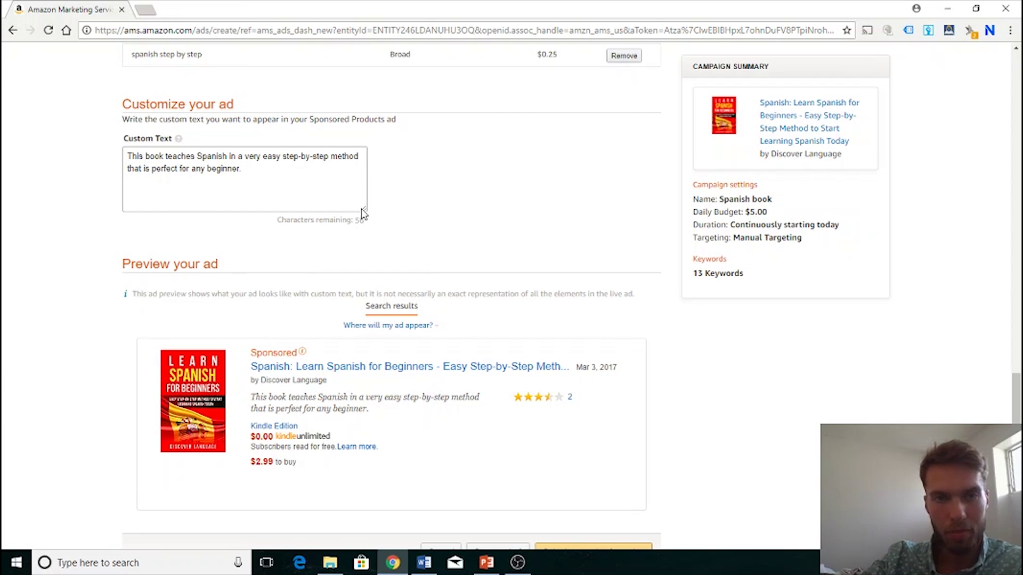
left_click_drag(364, 213, 366, 232)
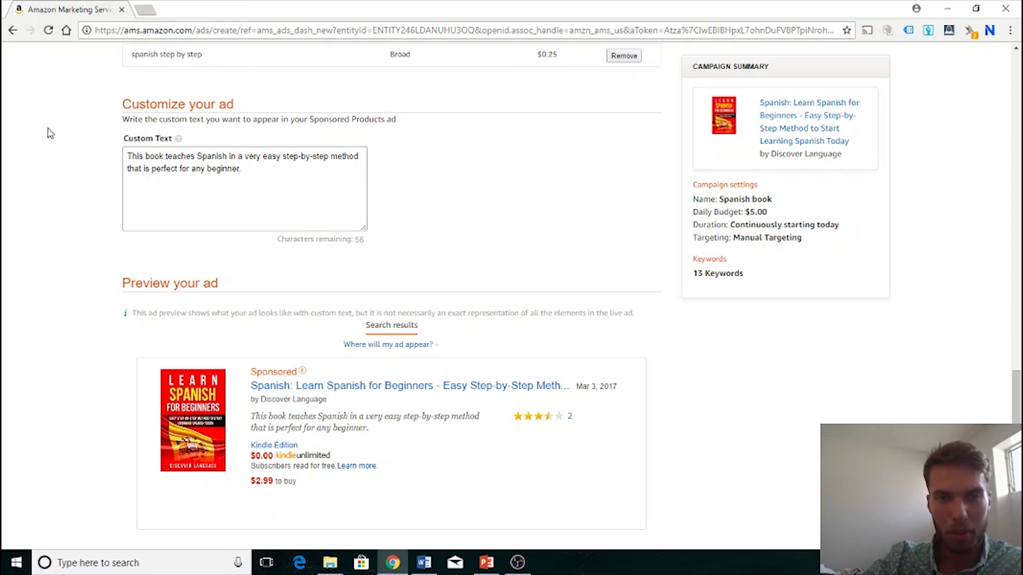
Step: Review the ad preview, the list of added keywords with their bids, and the custom text
scroll(50, 134, "down", 3)
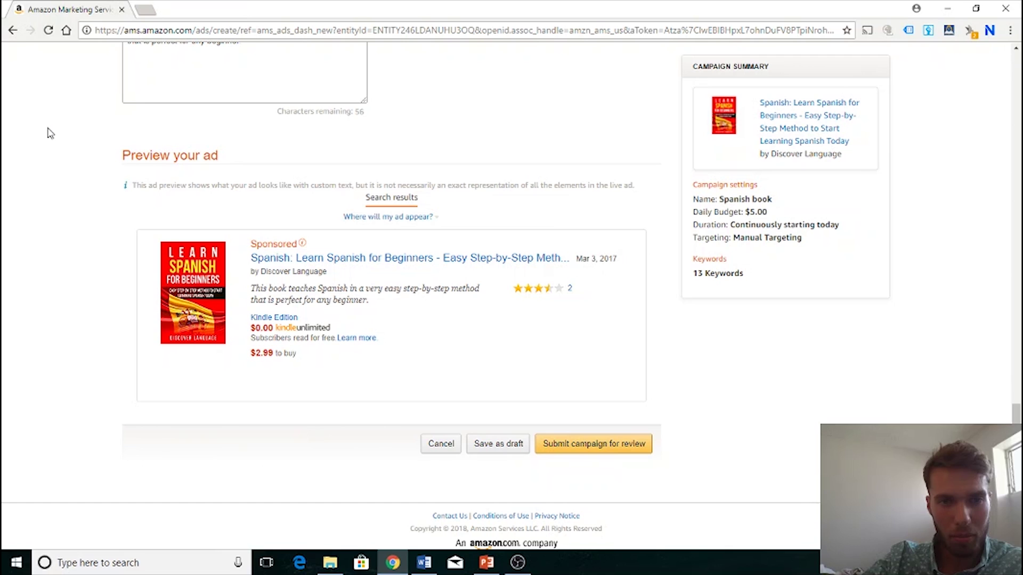
scroll(60, 114, "down", 1)
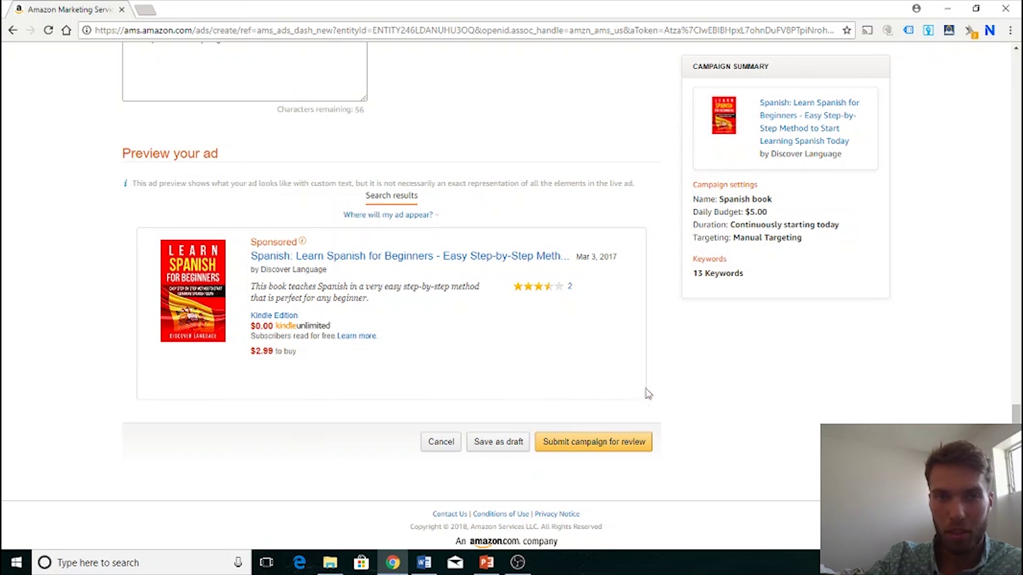
scroll(105, 342, "up", 10)
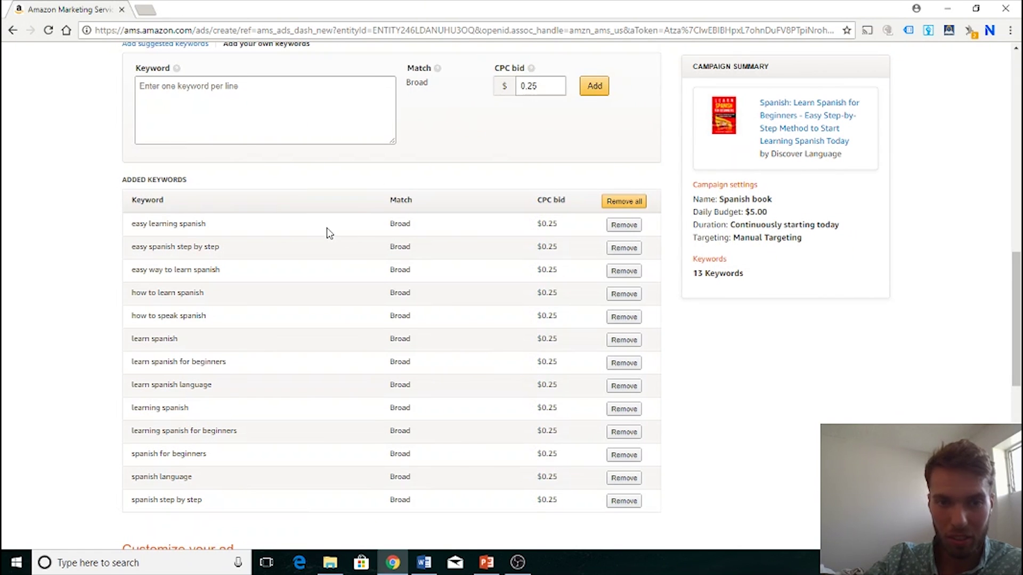
scroll(265, 197, "down", 3)
scroll(265, 197, "down", 2)
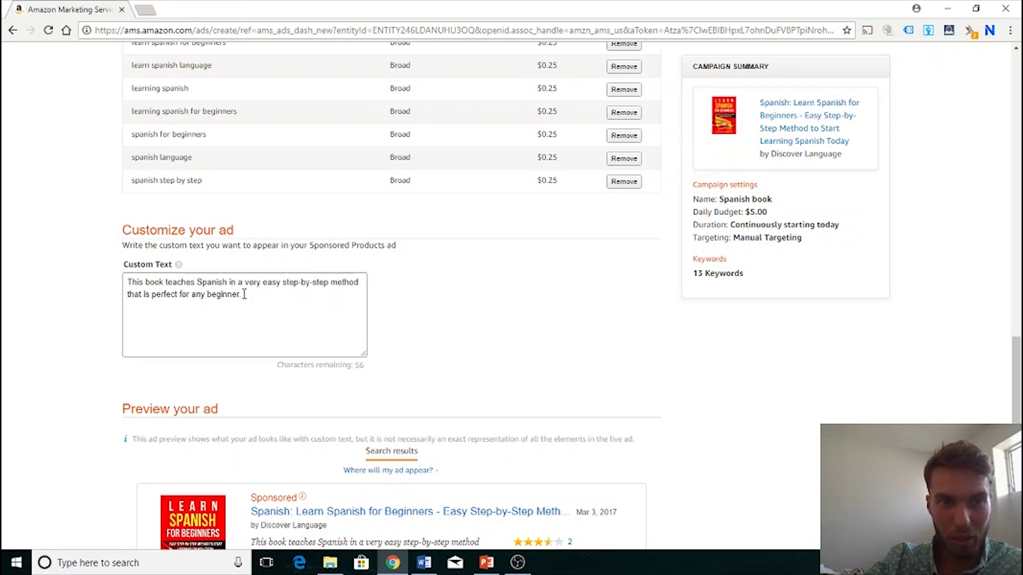
Step: Recheck the campaign settings, keywords and ad preview, and submit the Spanish book campaign for review
scroll(119, 247, "up", 10)
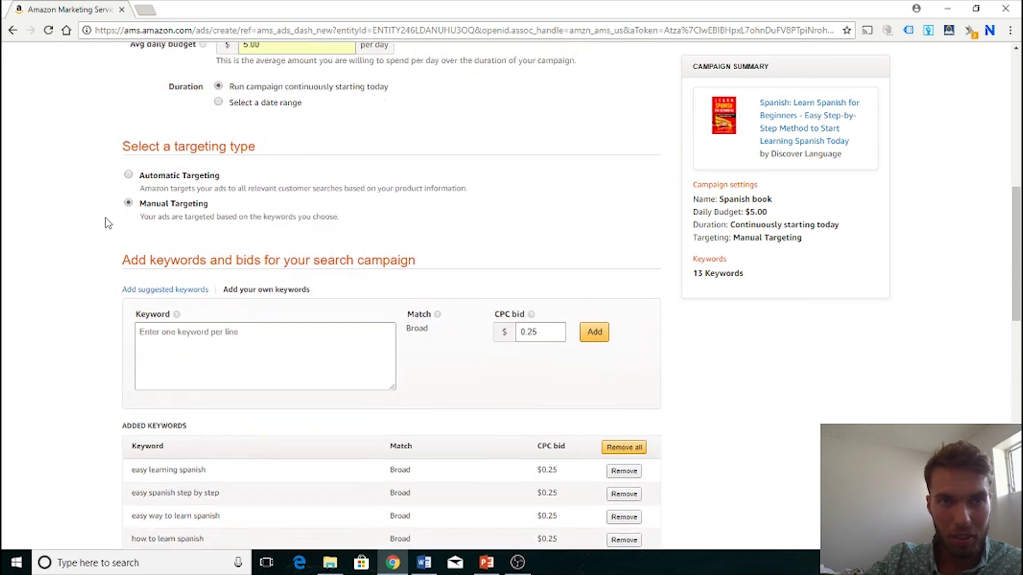
scroll(101, 155, "up", 2)
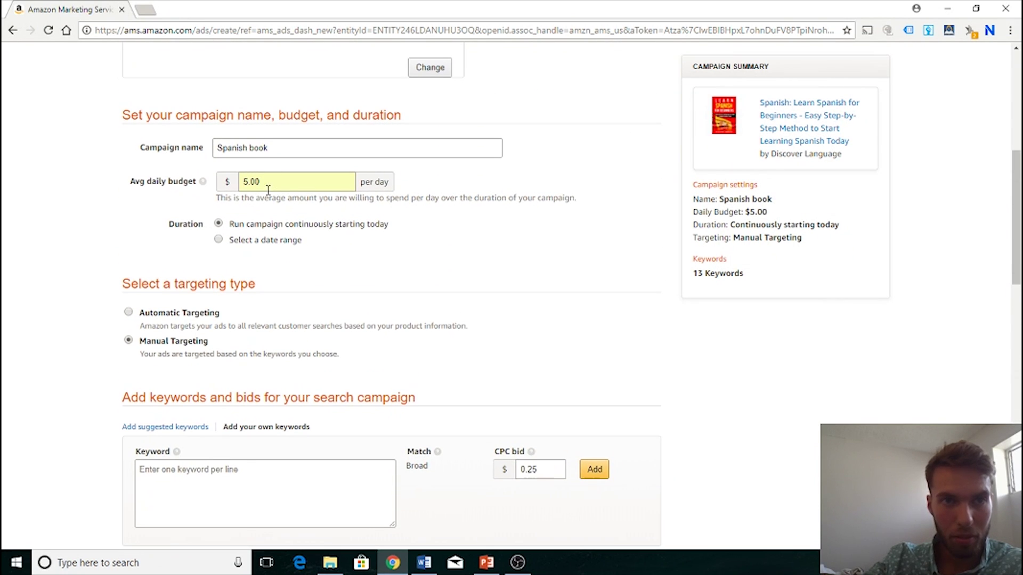
scroll(71, 148, "down", 12)
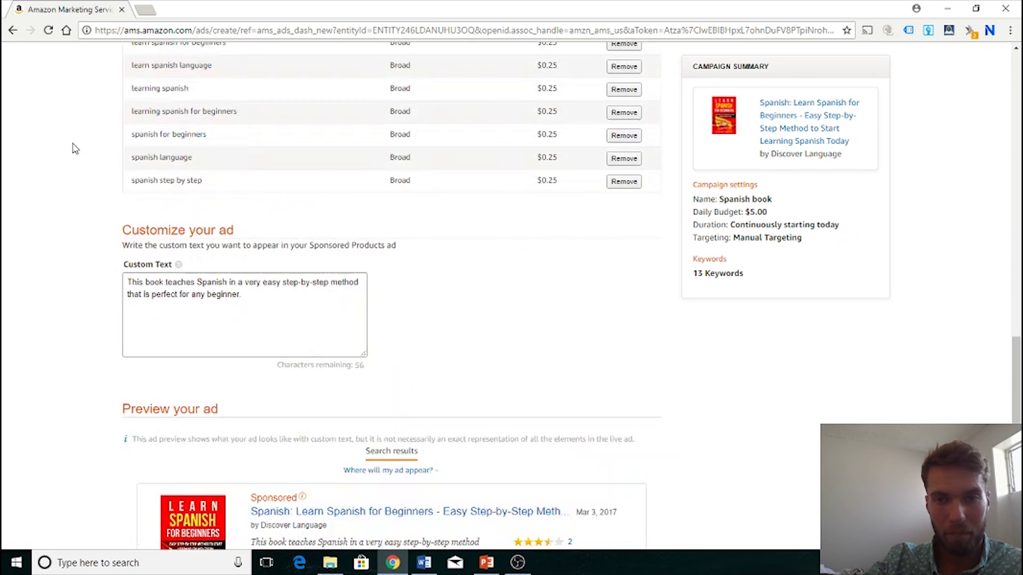
scroll(477, 290, "down", 2)
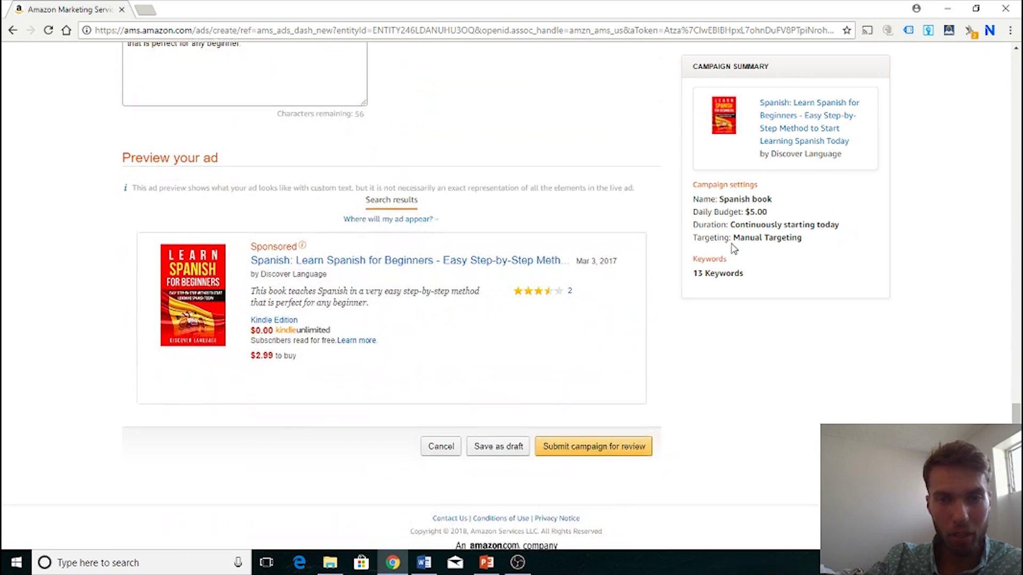
left_click(612, 448)
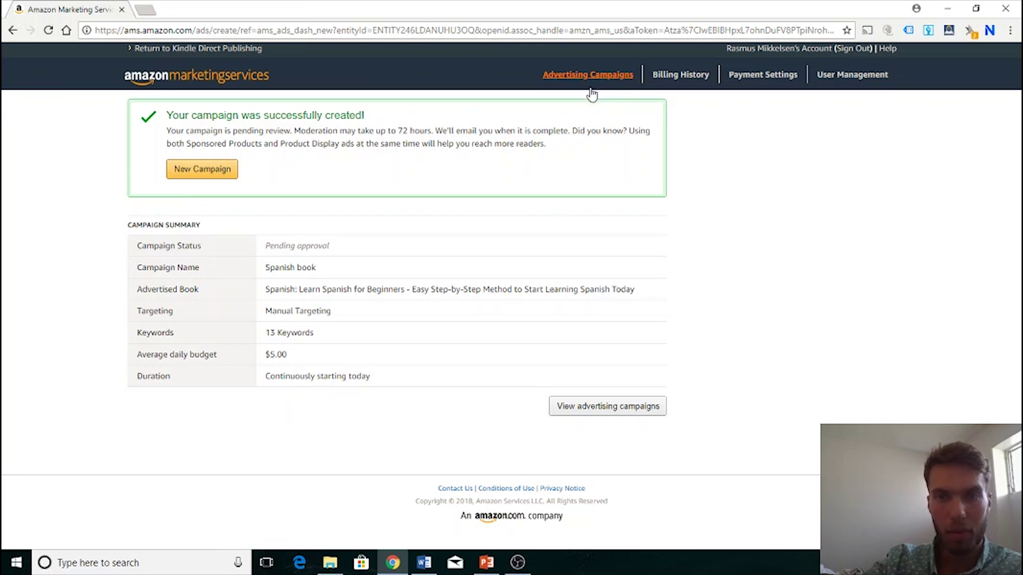
Step: Open the list of advertising campaigns and examine their status, impressions, clicks, spend, sales and ACoS
left_click(632, 409)
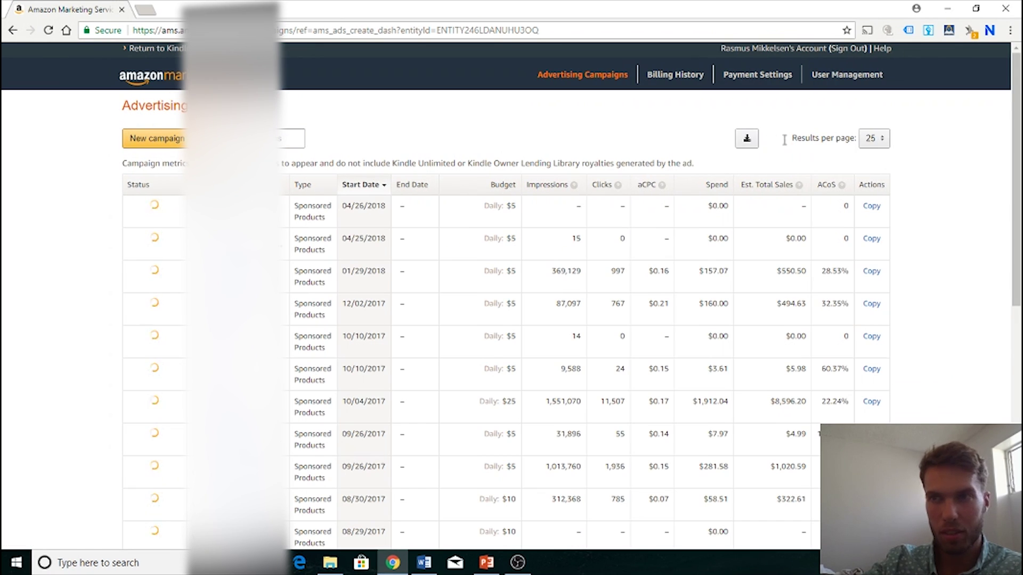
scroll(951, 179, "down", 1)
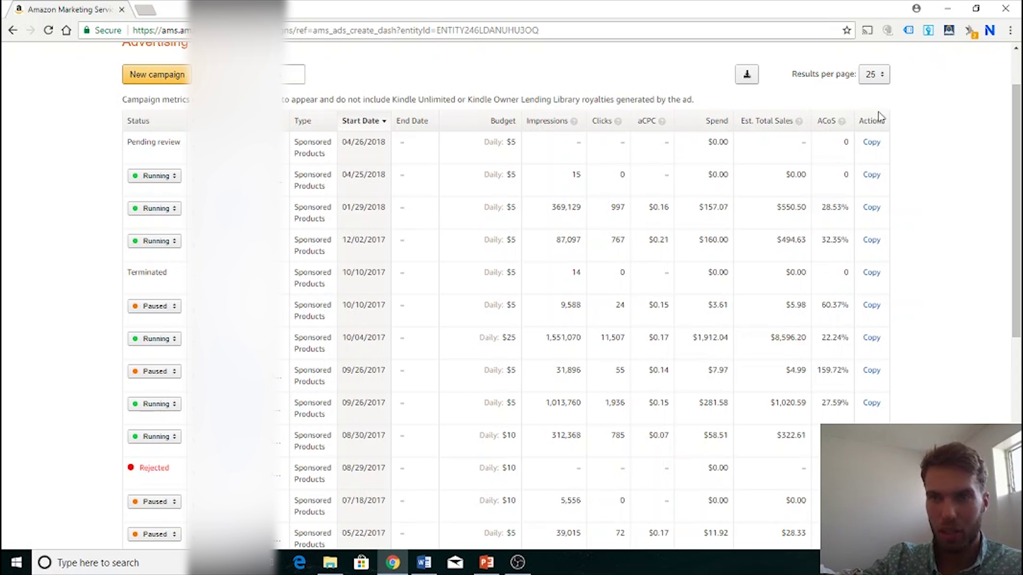
mouse_move(1018, 119)
left_mouse_down()
mouse_move(1018, 95)
mouse_move(1020, 118)
left_mouse_up()
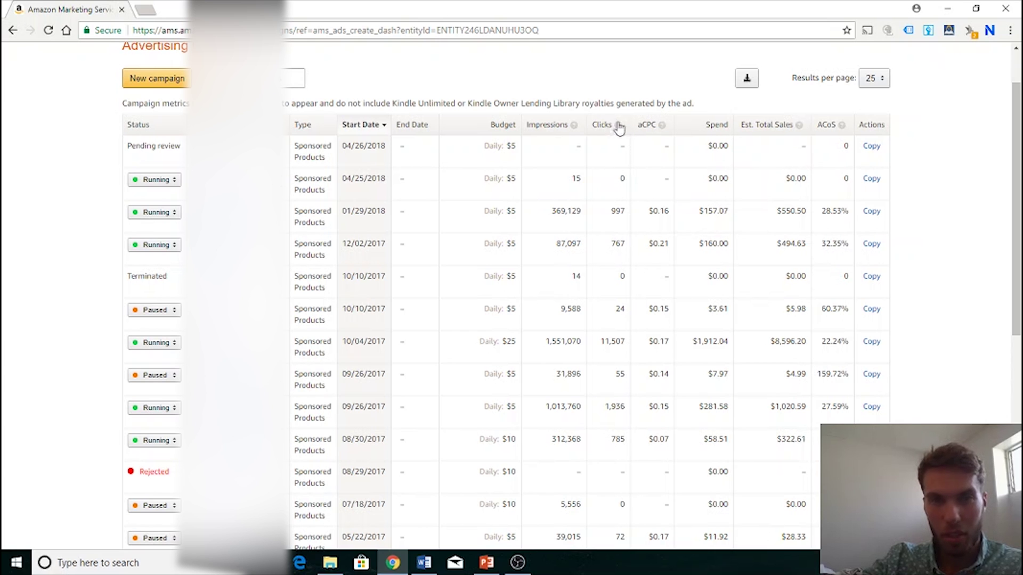
mouse_move(618, 126)
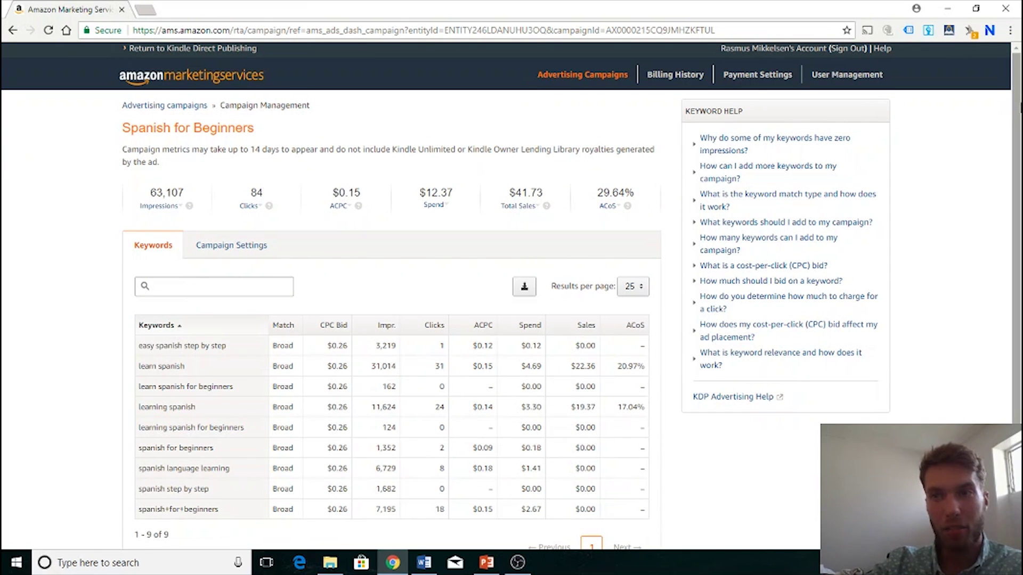
Step: Examine the keyword table of the Spanish for Beginners campaign, comparing spend, sales and ACoS for "learn spanish"
scroll(3, 145, "down", 1)
scroll(3, 136, "down", 2)
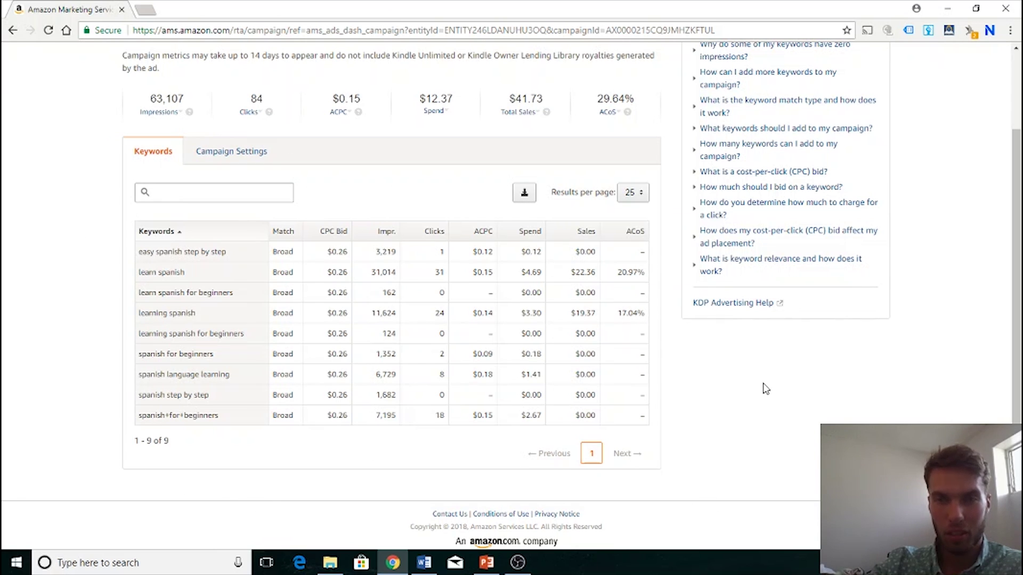
left_click_drag(617, 273, 643, 273)
left_click(643, 272)
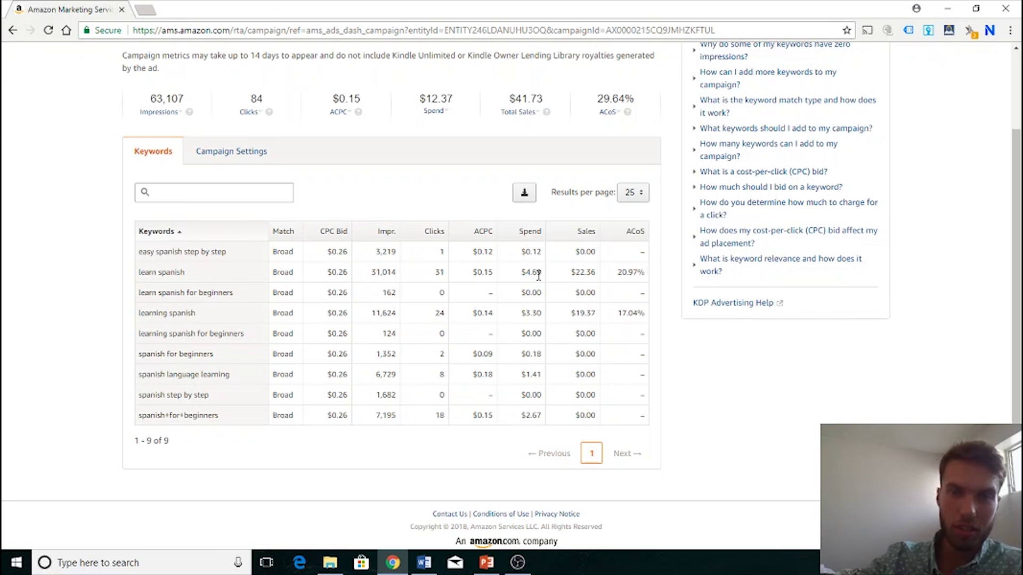
left_click_drag(576, 272, 597, 280)
left_click(598, 279)
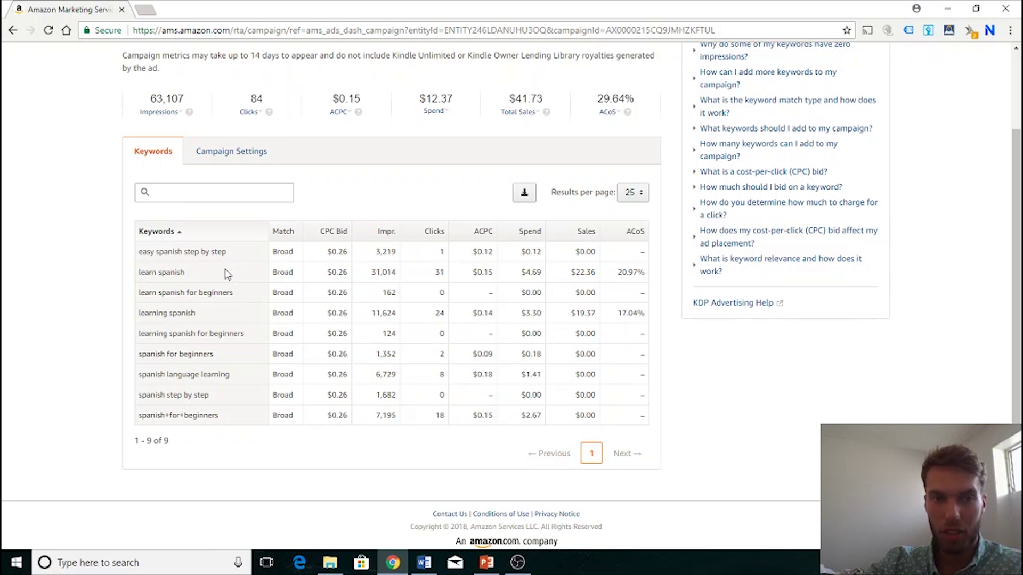
left_click_drag(143, 275, 193, 276)
left_click(193, 276)
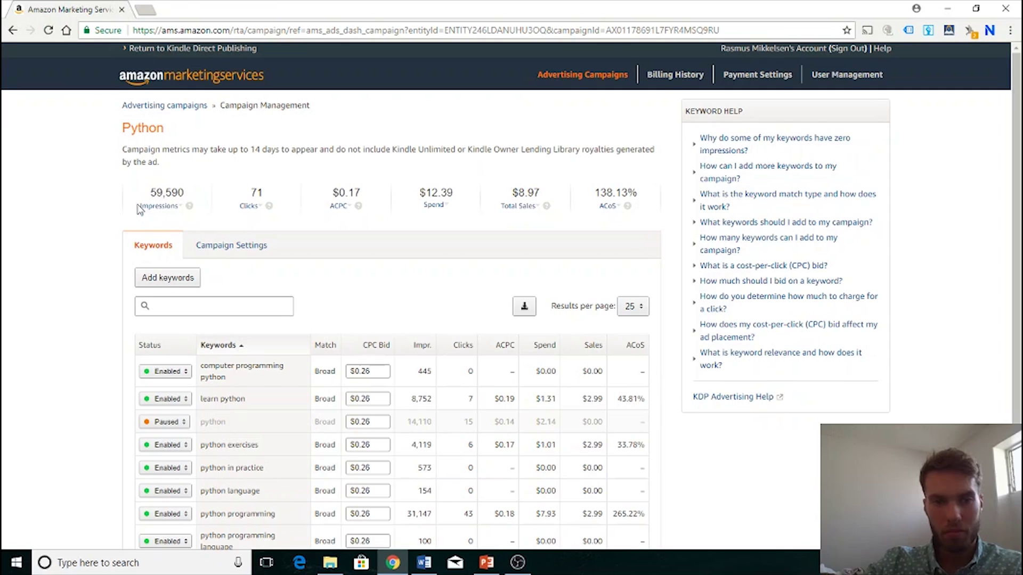
Step: Examine the Python campaign's keyword table, checking the ACoS of "learn python" and "python exercises"
scroll(141, 208, "down", 2)
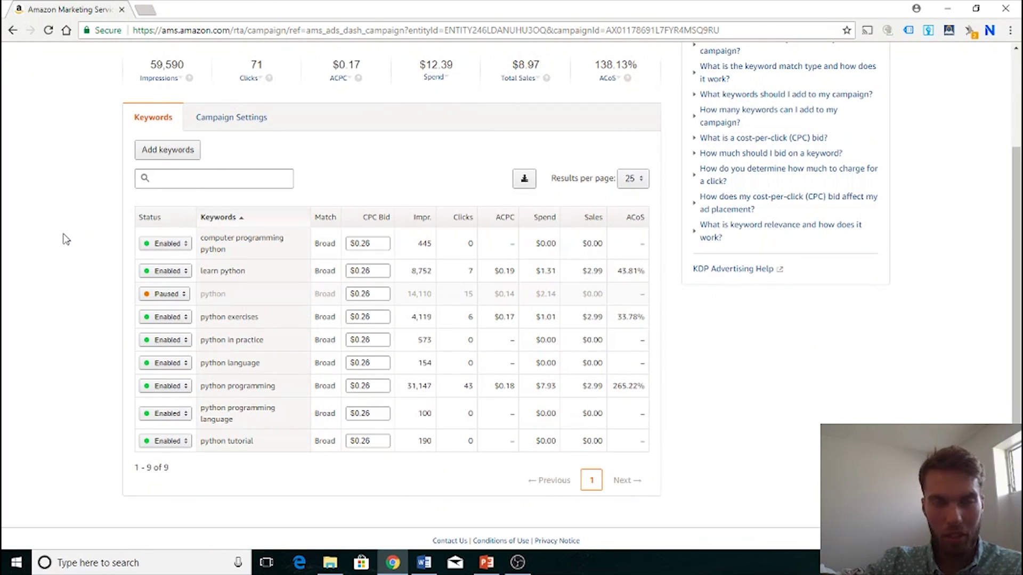
scroll(66, 240, "down", 1)
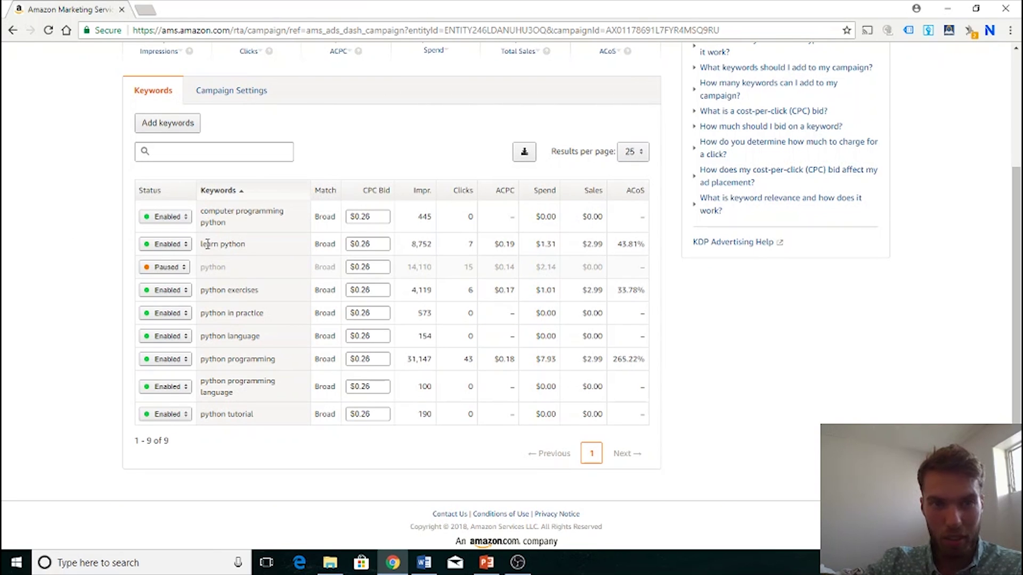
left_click_drag(201, 244, 243, 246)
left_click(254, 251)
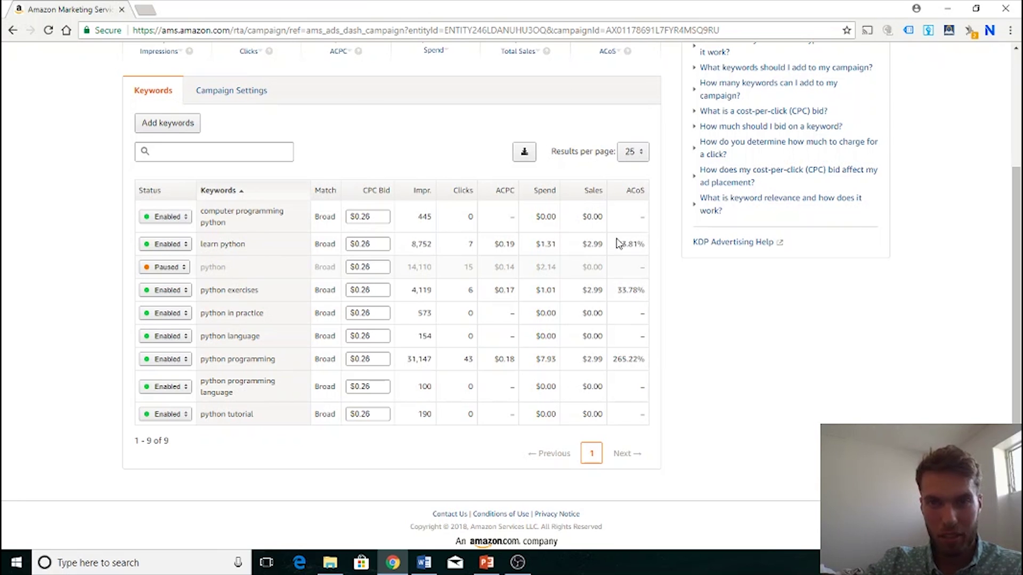
left_click_drag(617, 244, 627, 245)
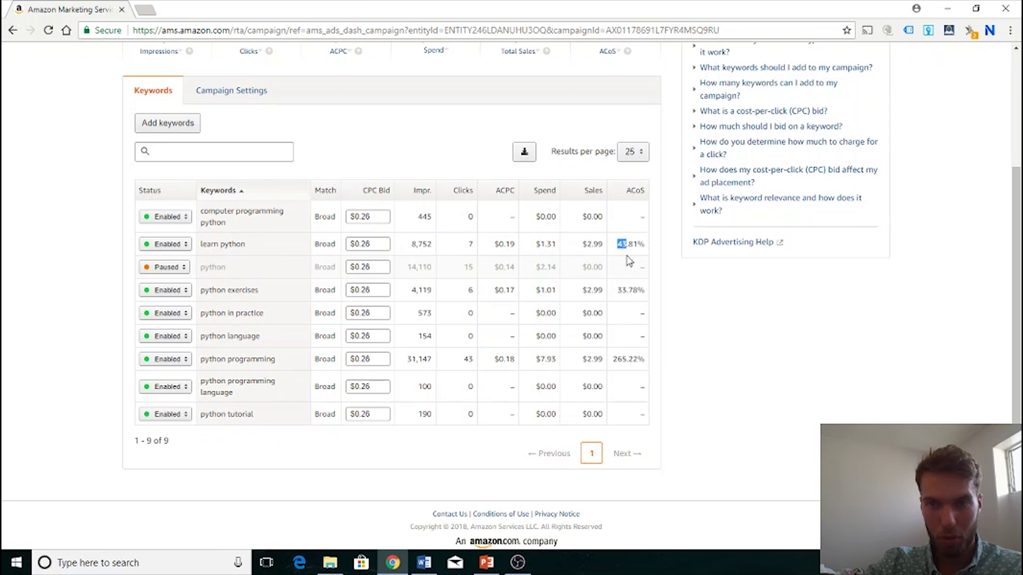
left_click(622, 286)
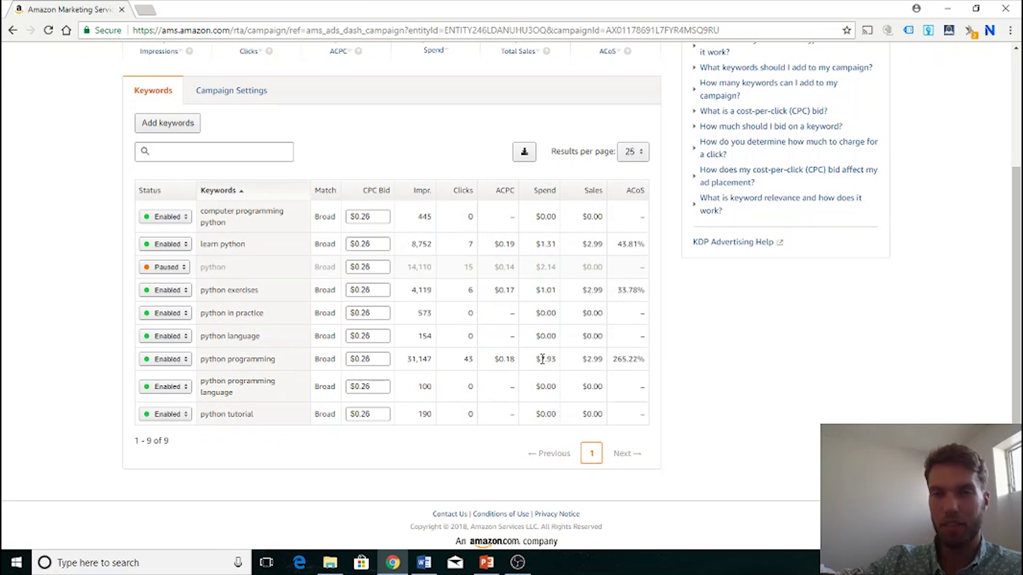
Step: Compare the spend, sales and ACoS of the "python programming" keyword
left_click_drag(585, 360, 603, 360)
left_click(595, 359)
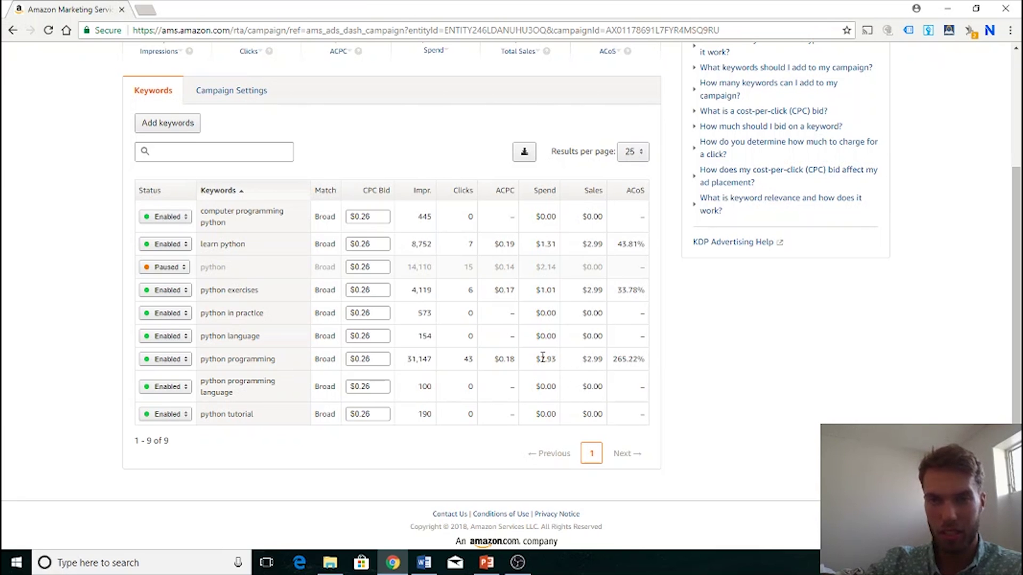
left_click_drag(612, 361, 646, 361)
left_click(666, 361)
left_click_drag(276, 360, 204, 364)
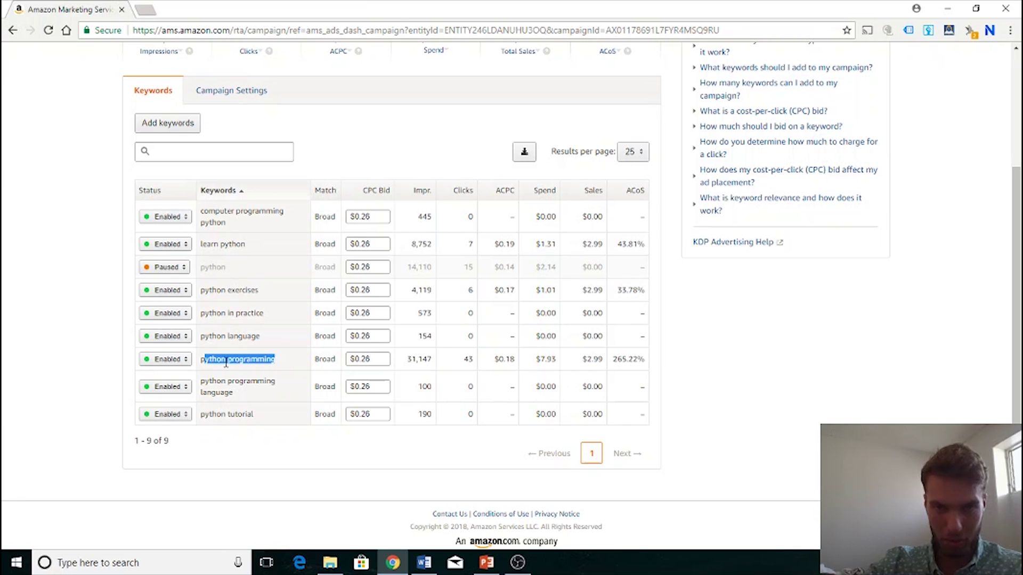
left_click(226, 363)
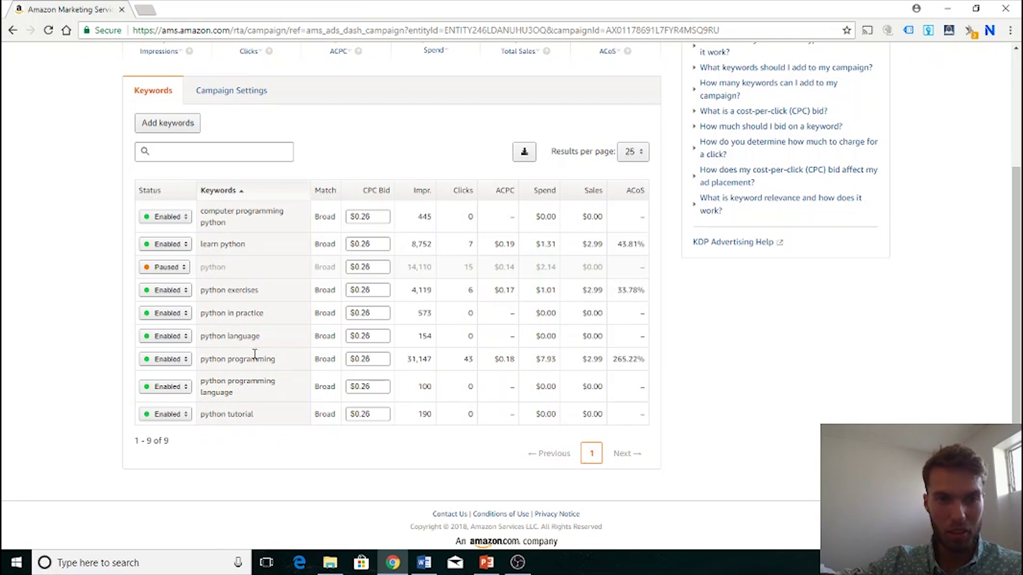
Step: Pause the "python programming" keyword in the Python campaign
left_click(181, 364)
left_click(164, 365)
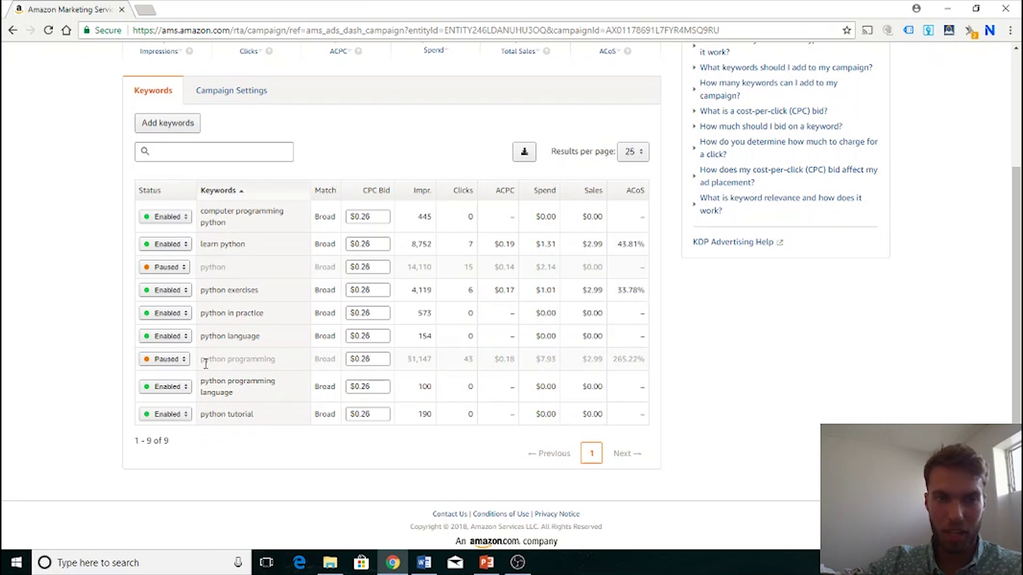
left_click_drag(202, 362, 275, 371)
left_click(69, 364)
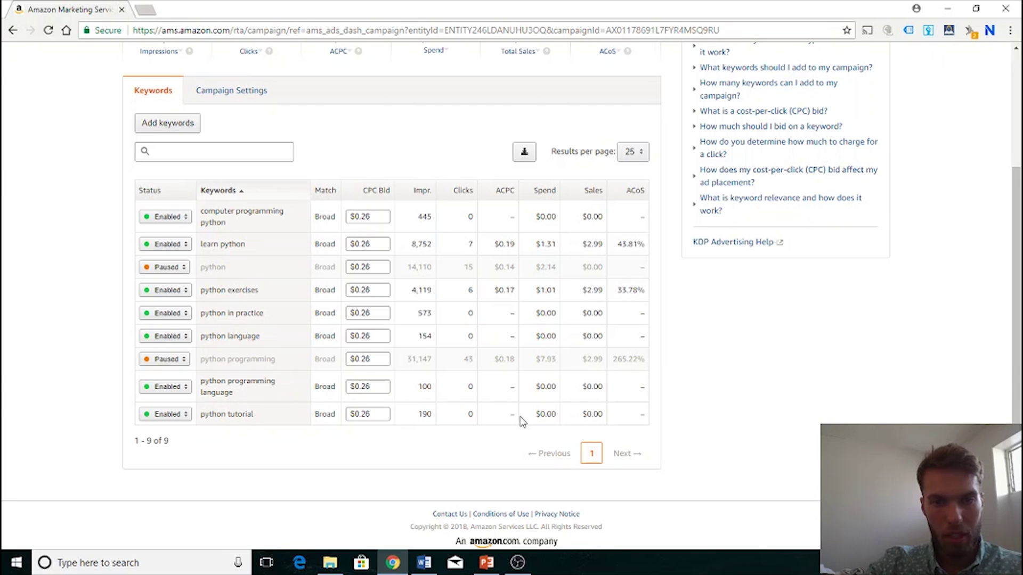
Step: Review the sales of "python tutorial", the "computer programming python" keyword and the Python campaign's overall metrics
left_click_drag(607, 419, 586, 417)
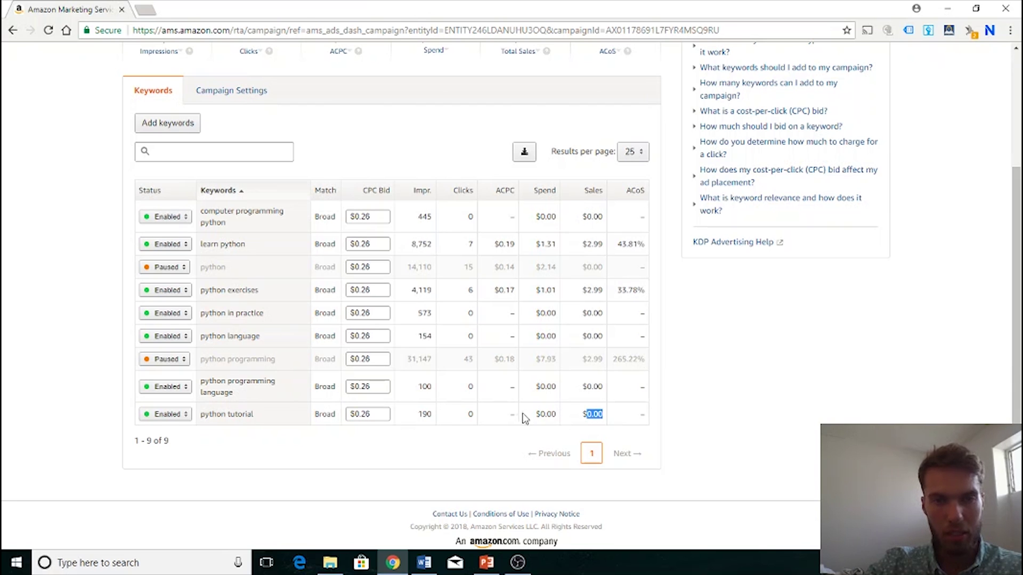
left_click_drag(202, 211, 241, 223)
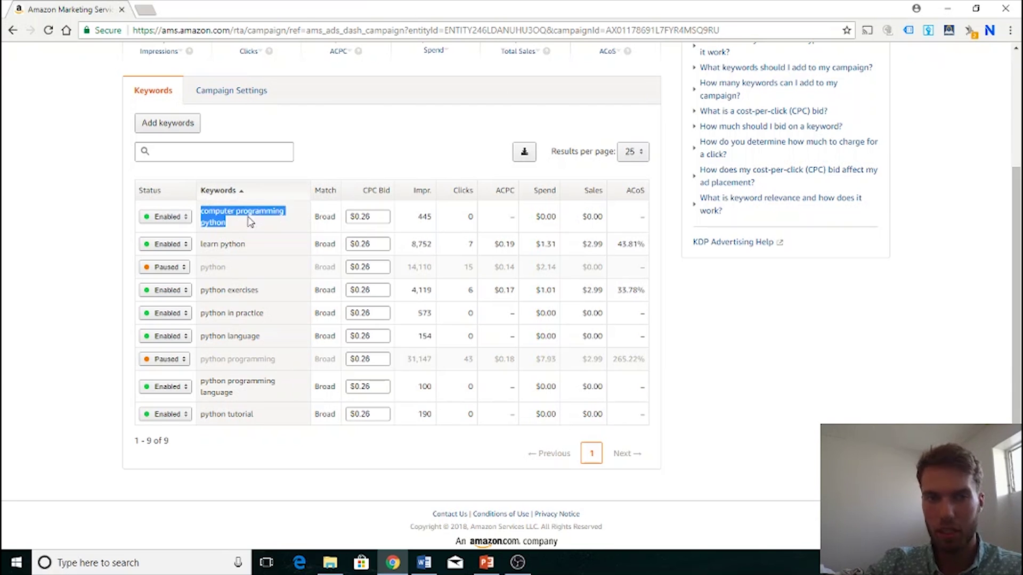
left_click(257, 226)
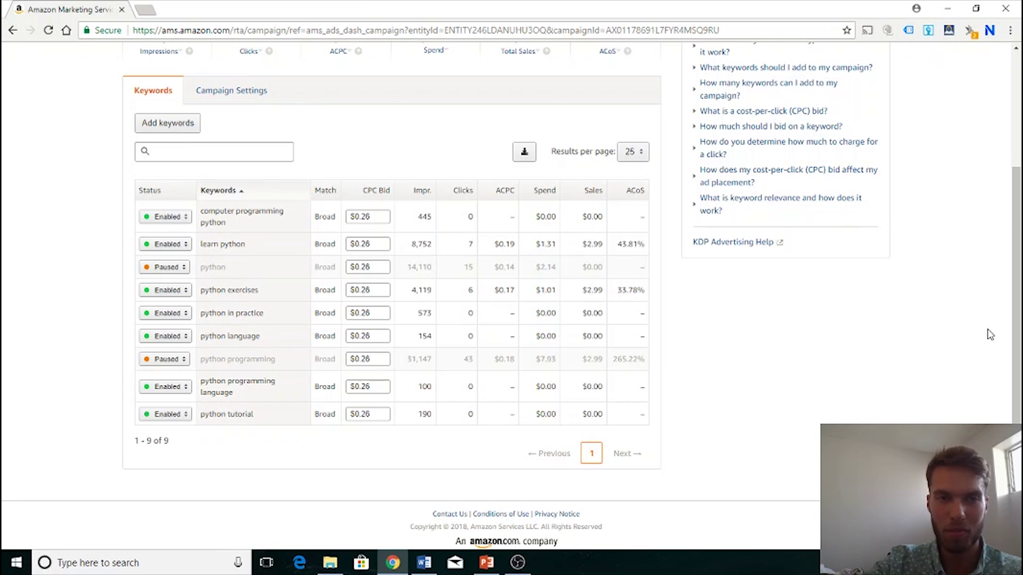
scroll(1012, 320, "up", 1)
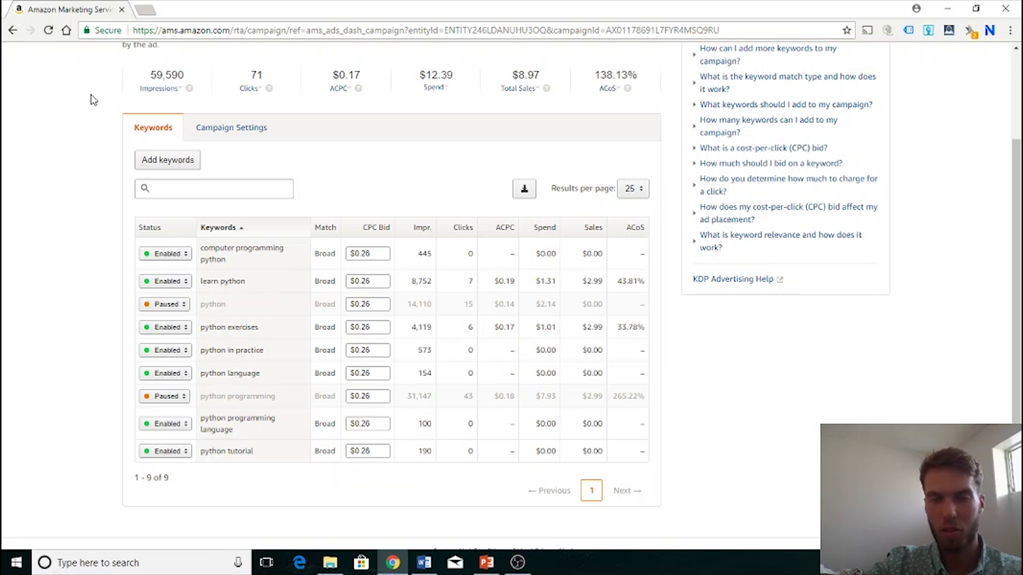
scroll(93, 99, "up", 3)
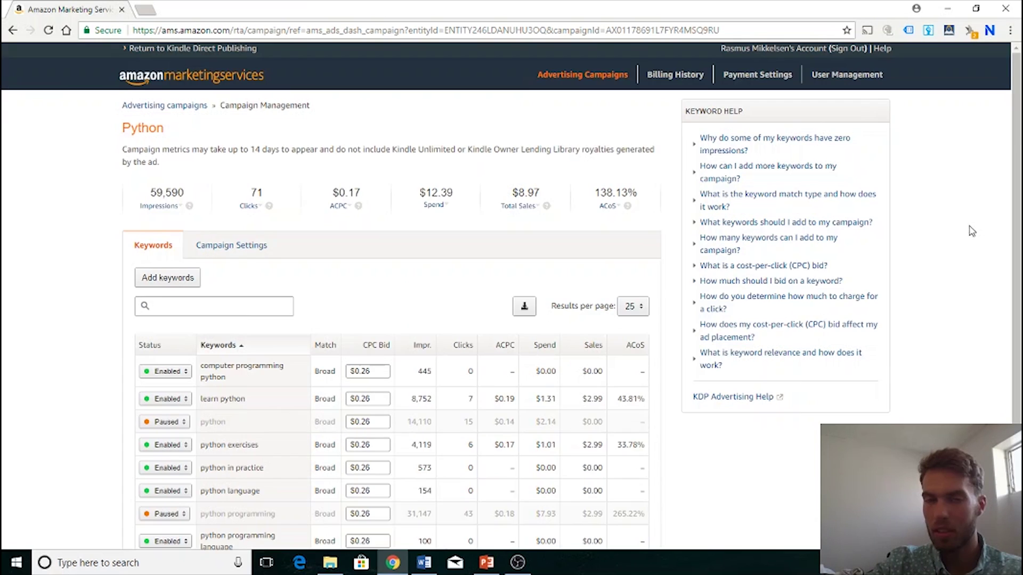
scroll(966, 249, "down", 3)
scroll(977, 272, "up", 1)
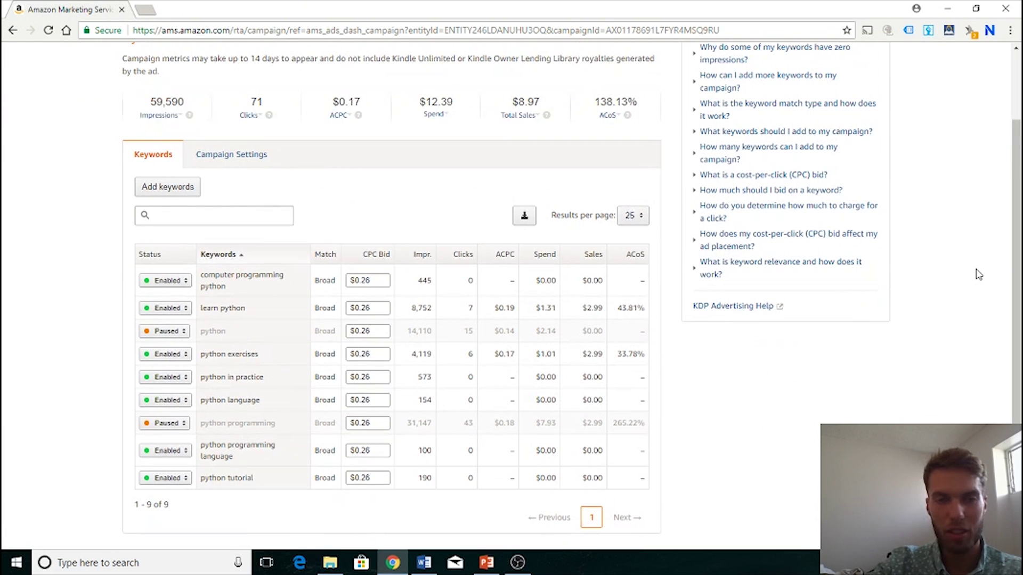